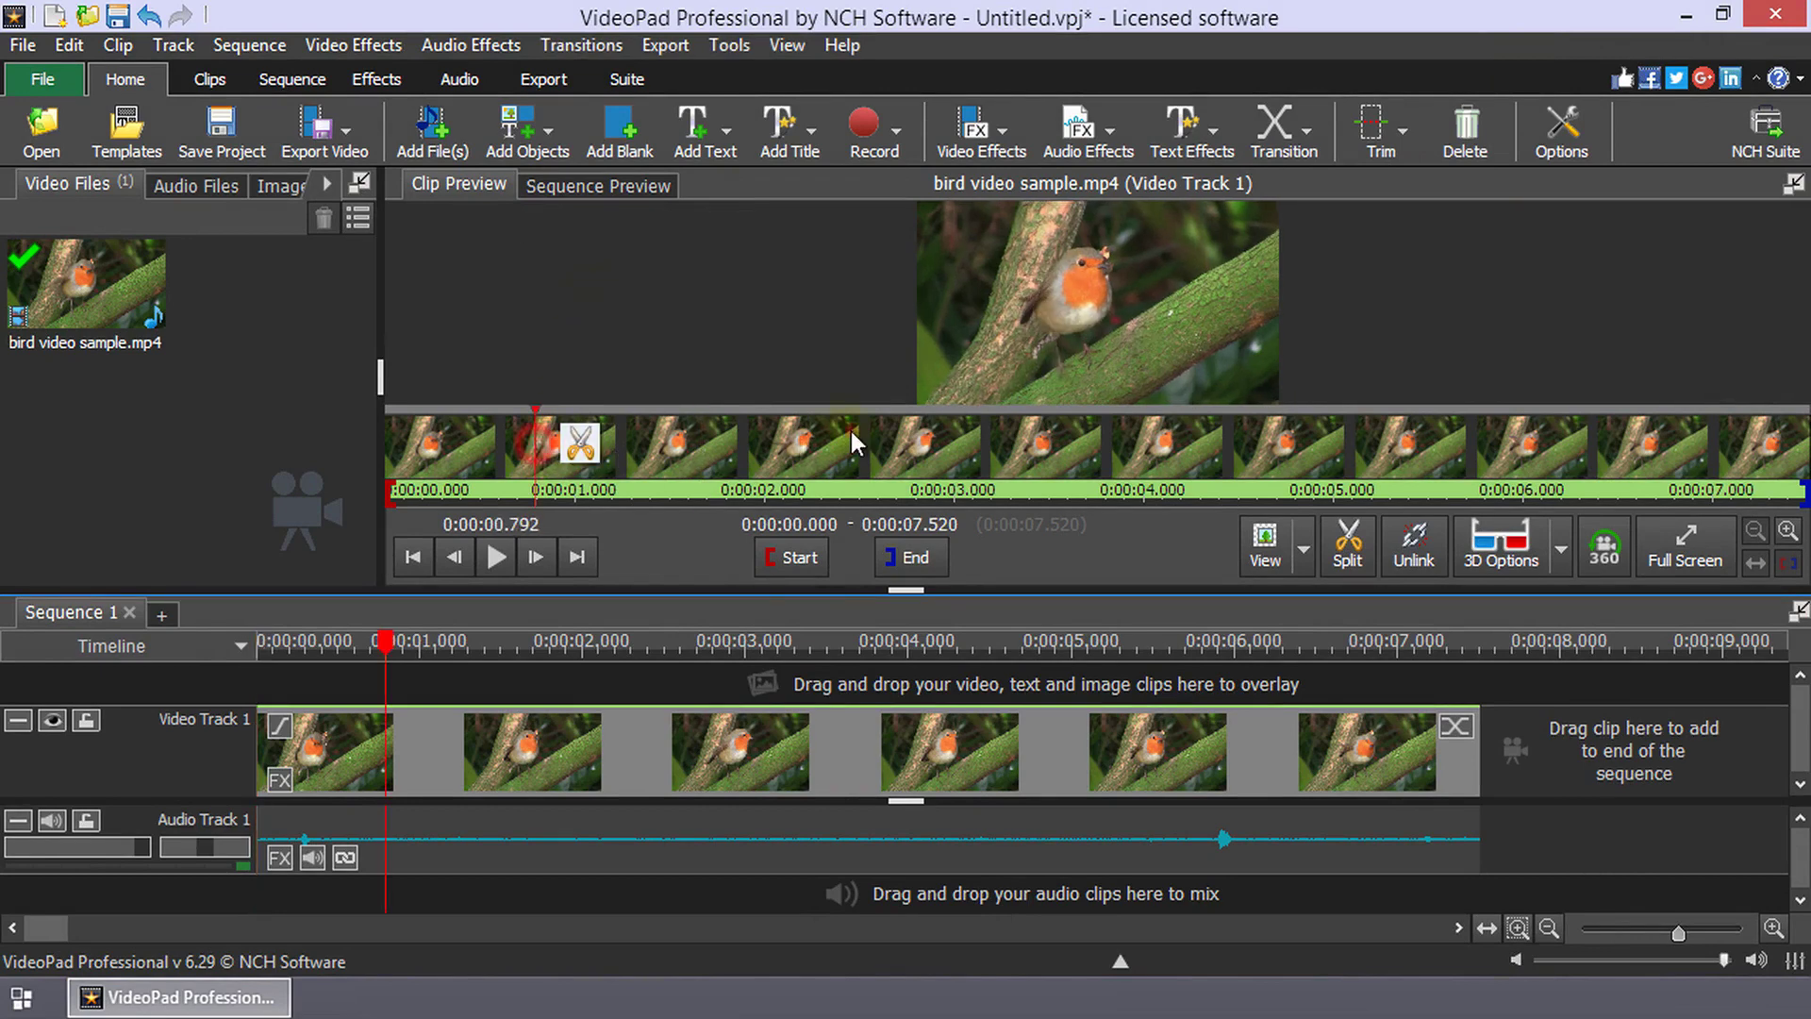
Jump the robin clip preview to about 0:00:03 and bring up that frame's options
{"action": "left_click", "coordinate": [961, 445]}
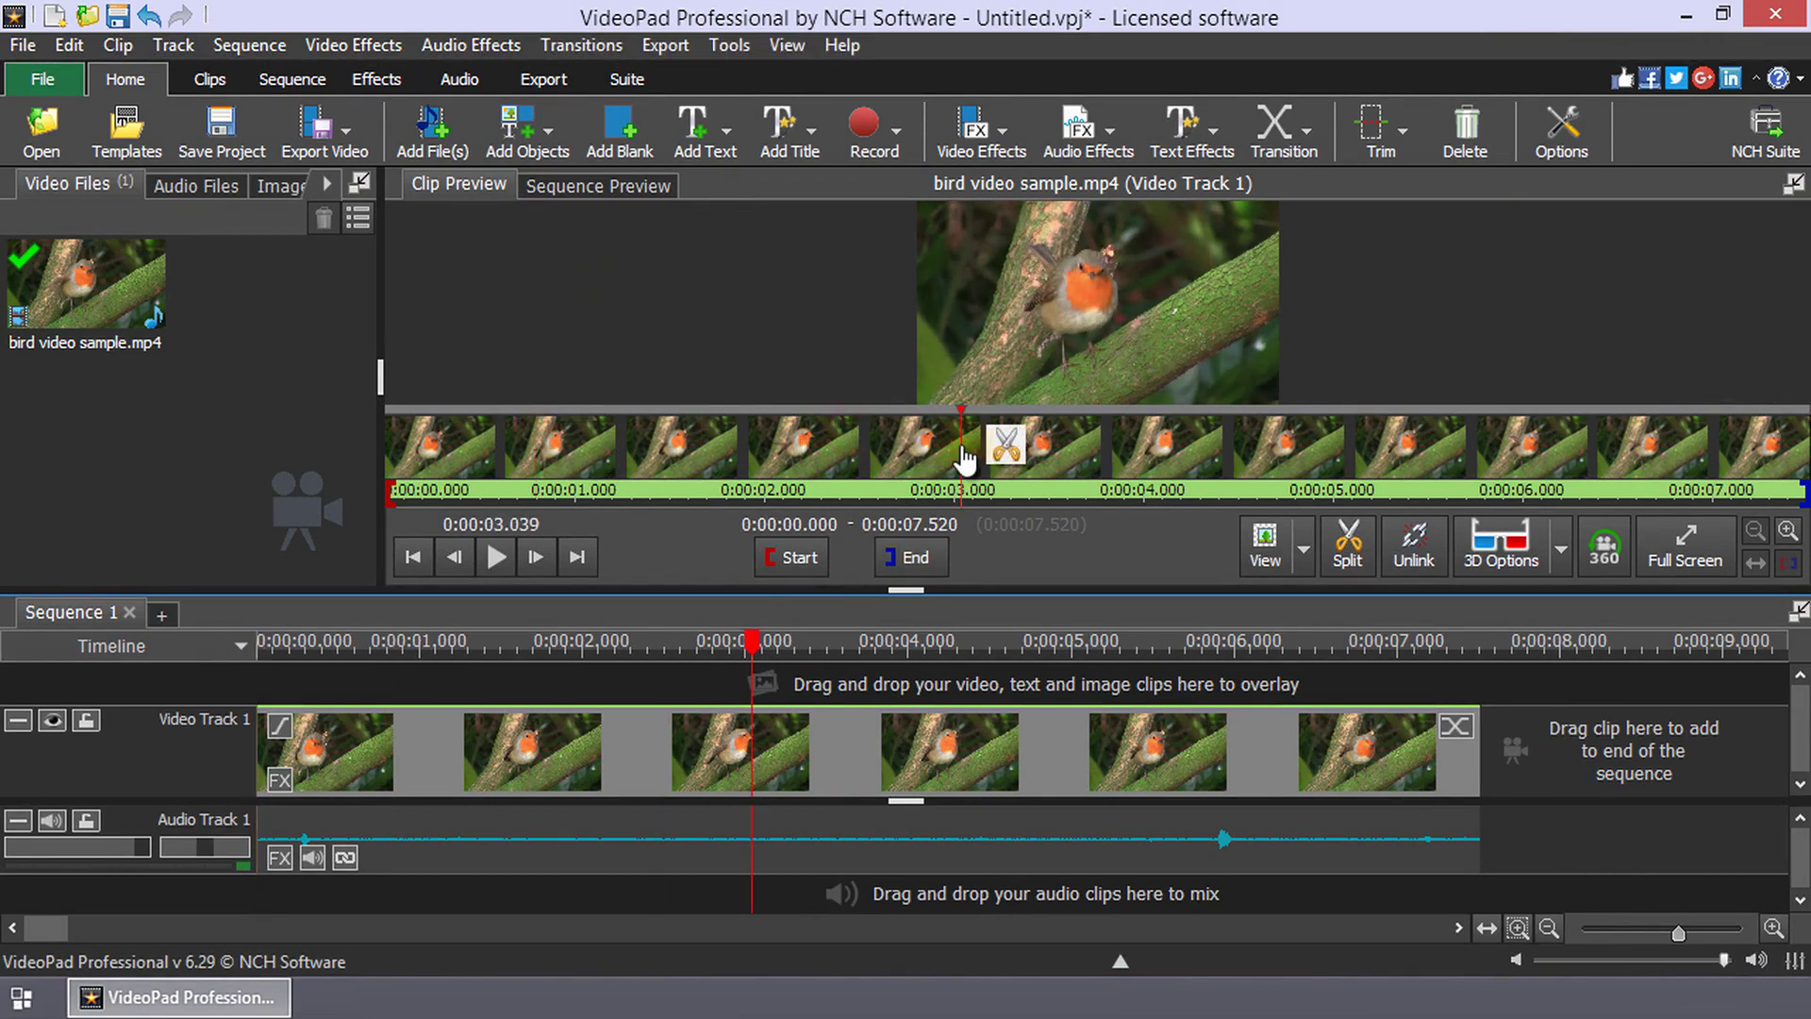
{"action": "right_click", "coordinate": [1128, 291]}
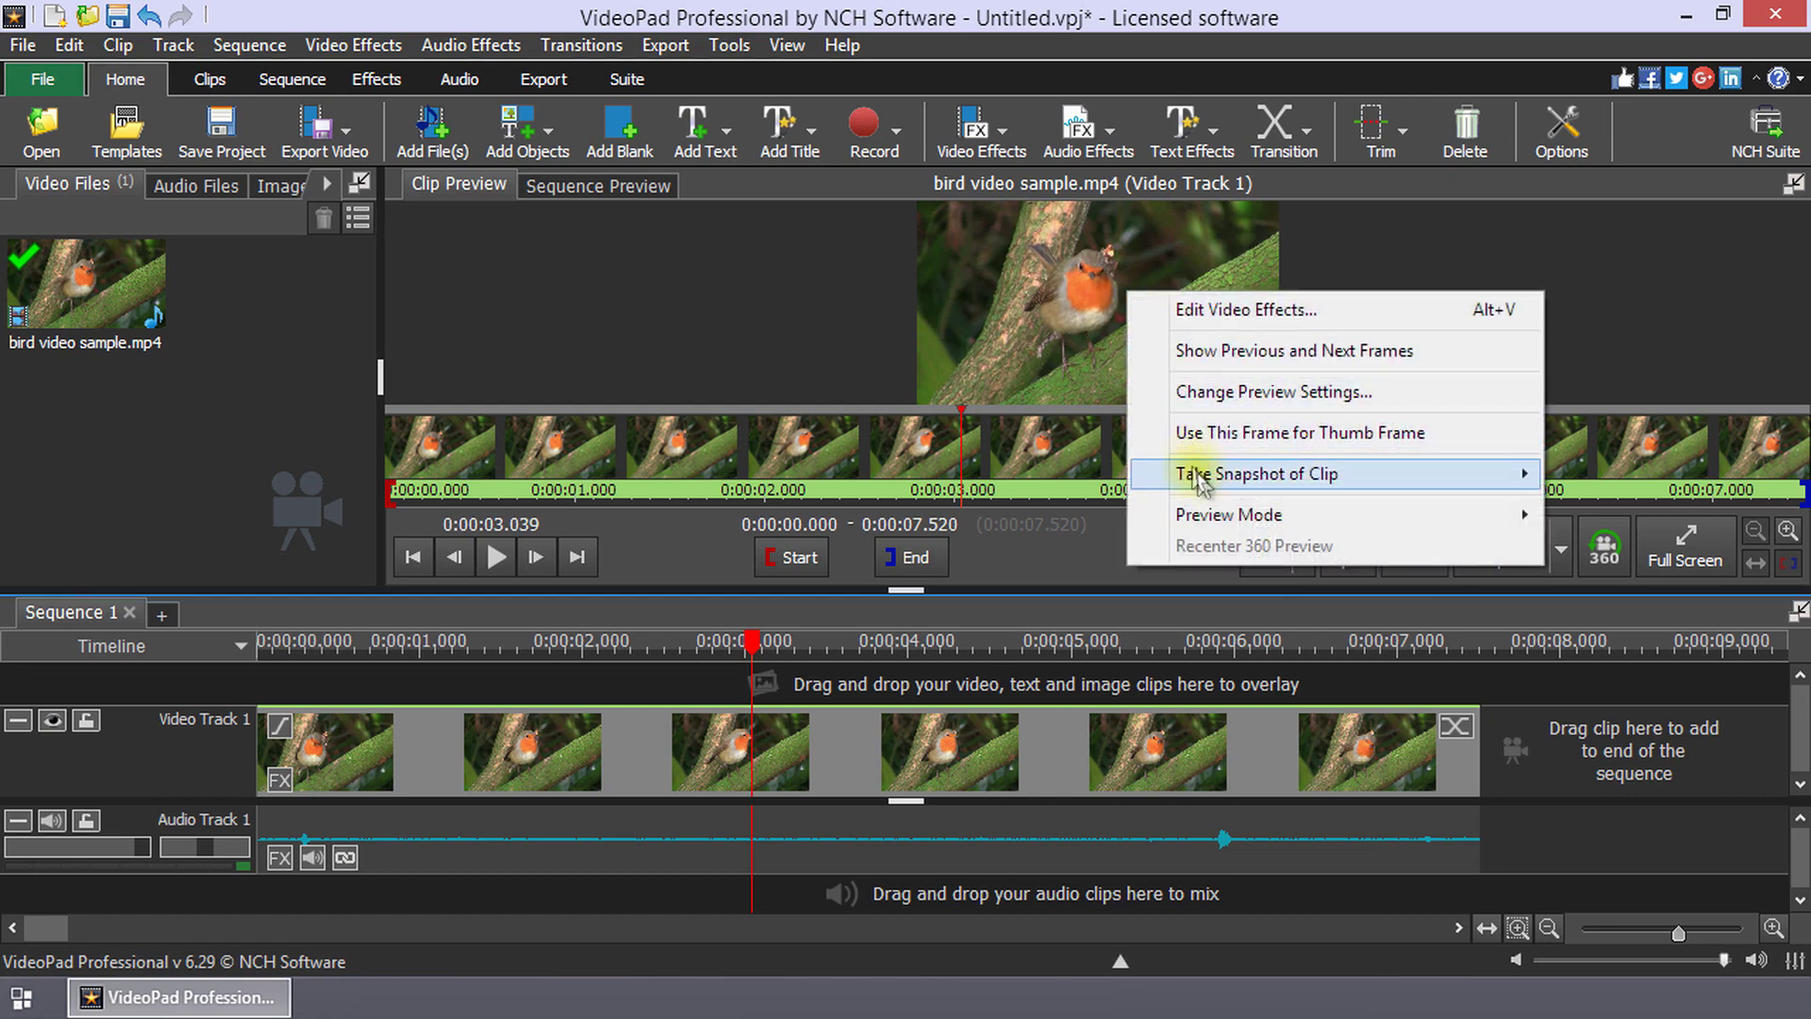
{"action": "mouse_move", "coordinate": [1257, 474]}
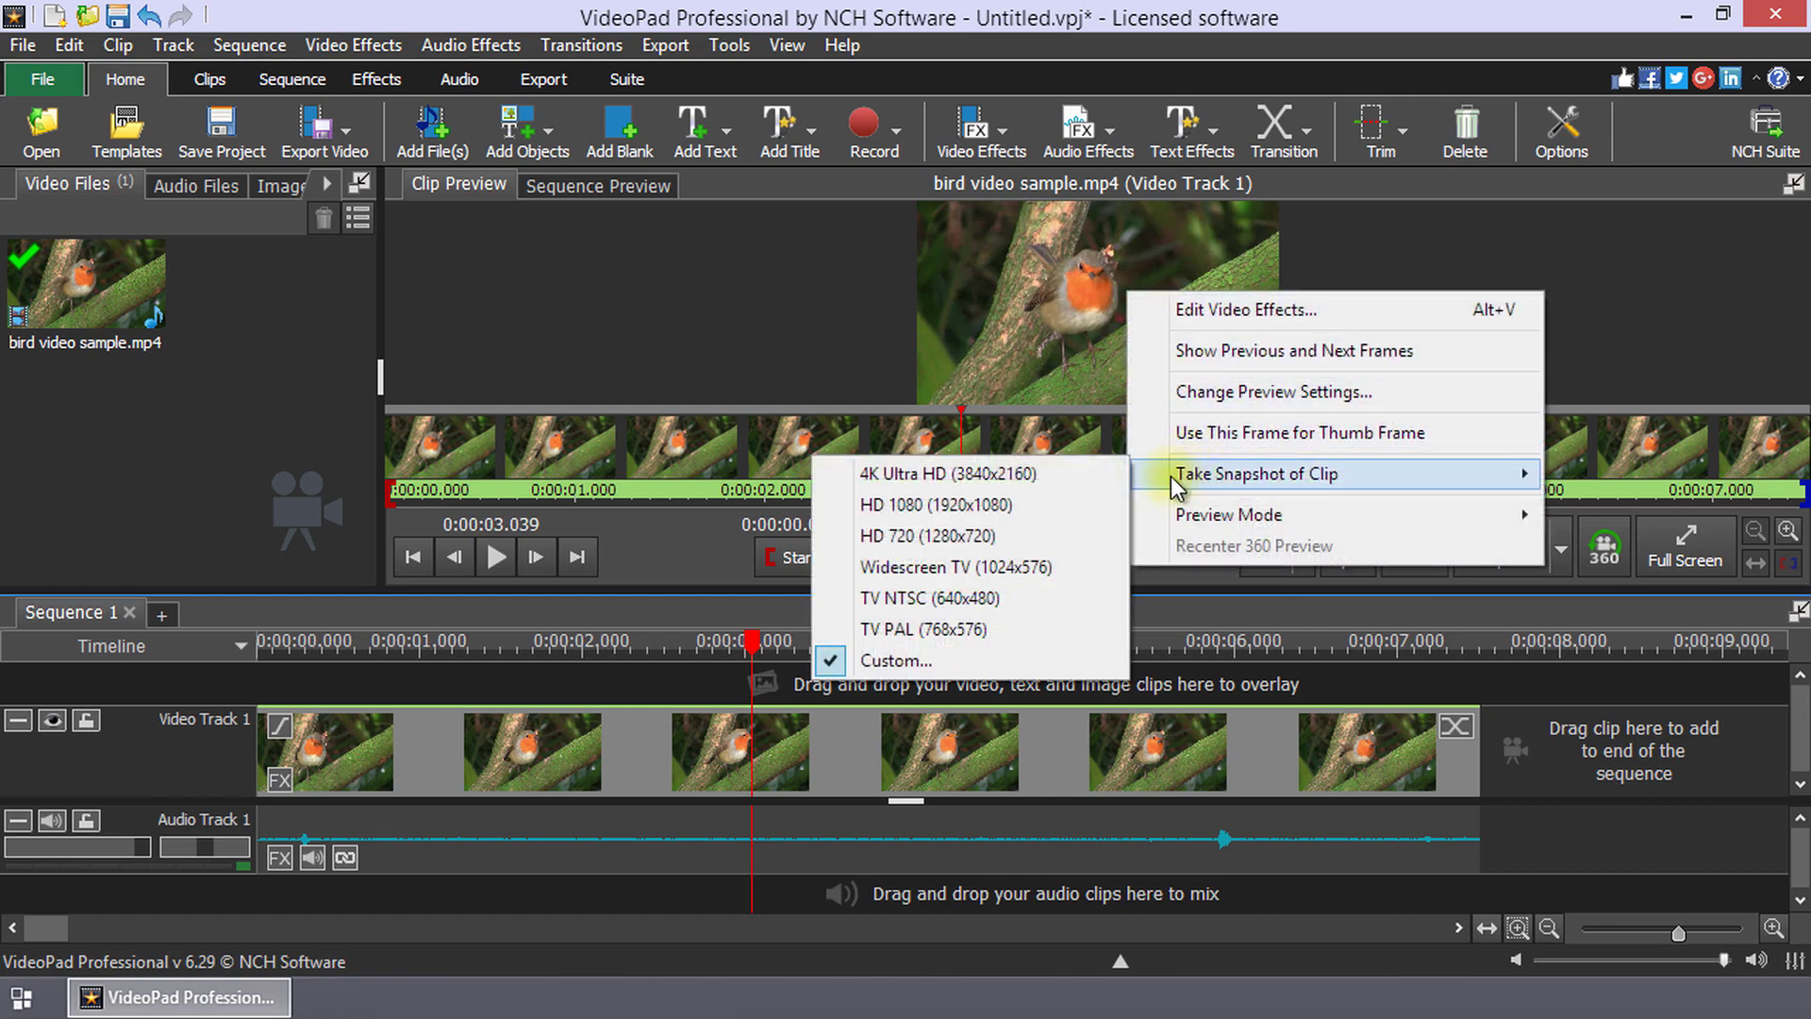
Save an HD 720 snapshot as Snapshot - 4.png, then return to the bird video files
{"action": "left_click", "coordinate": [955, 537]}
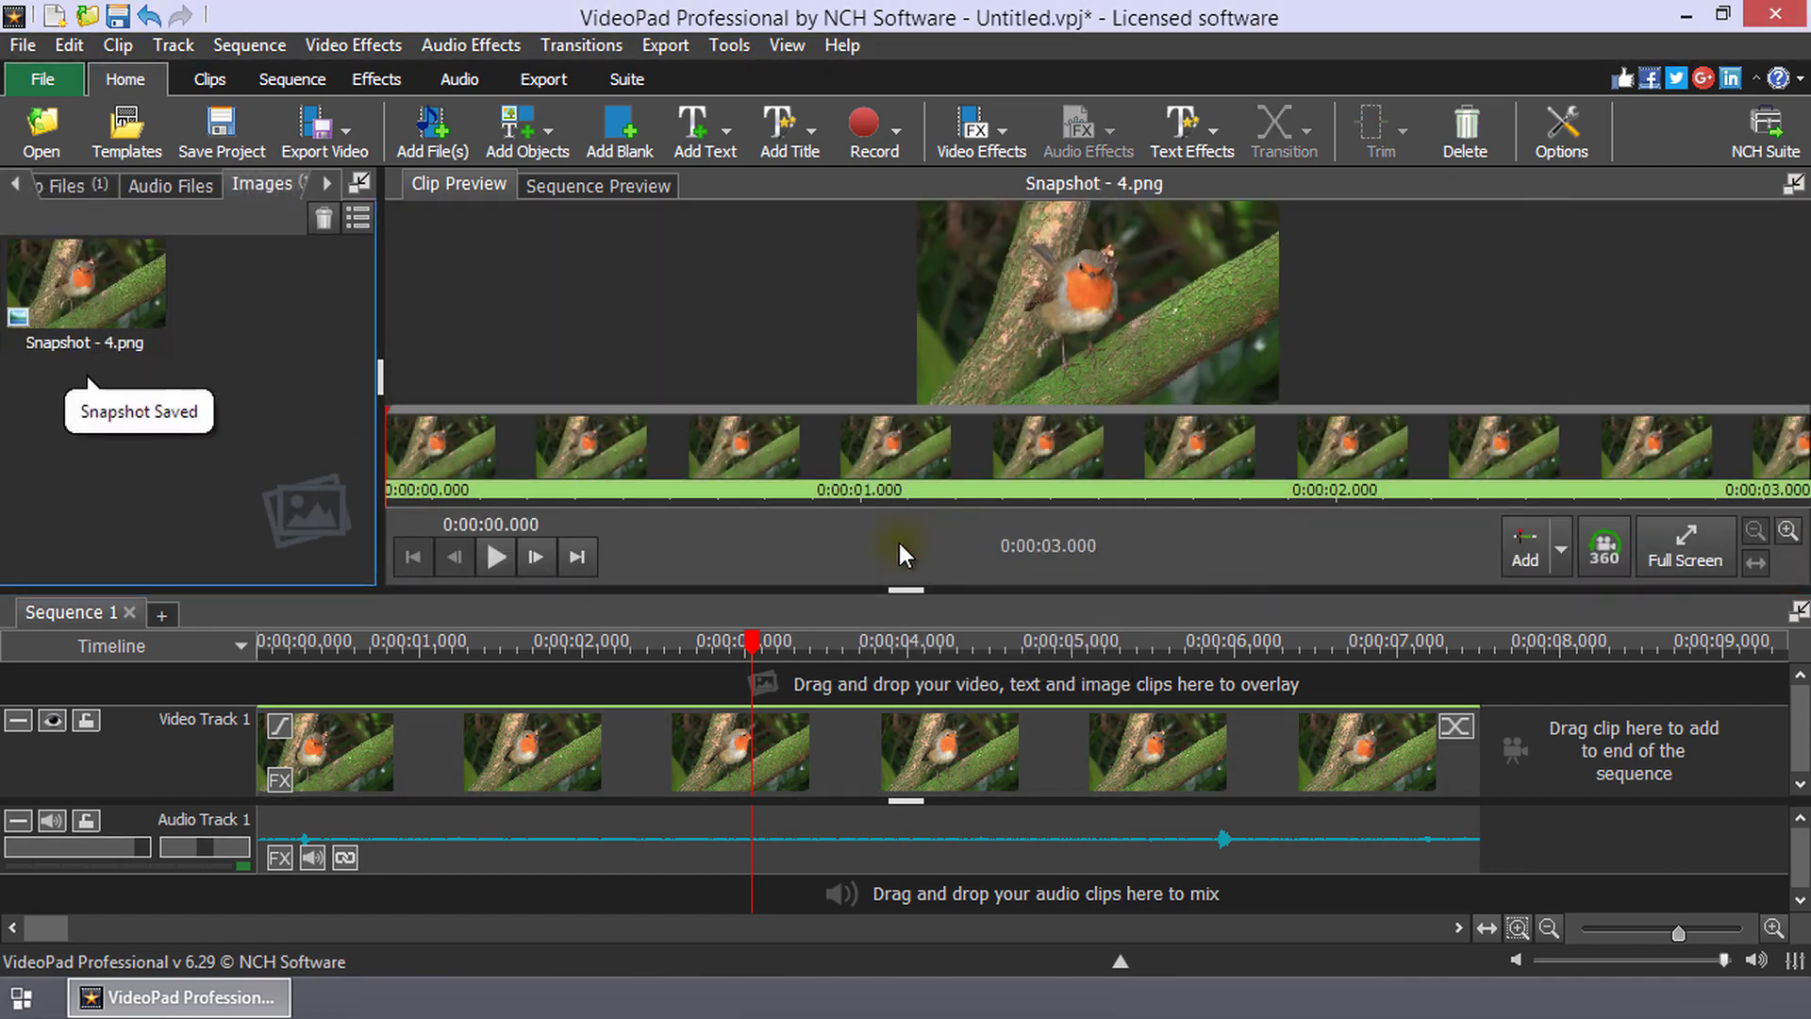
{"action": "left_click", "coordinate": [64, 277]}
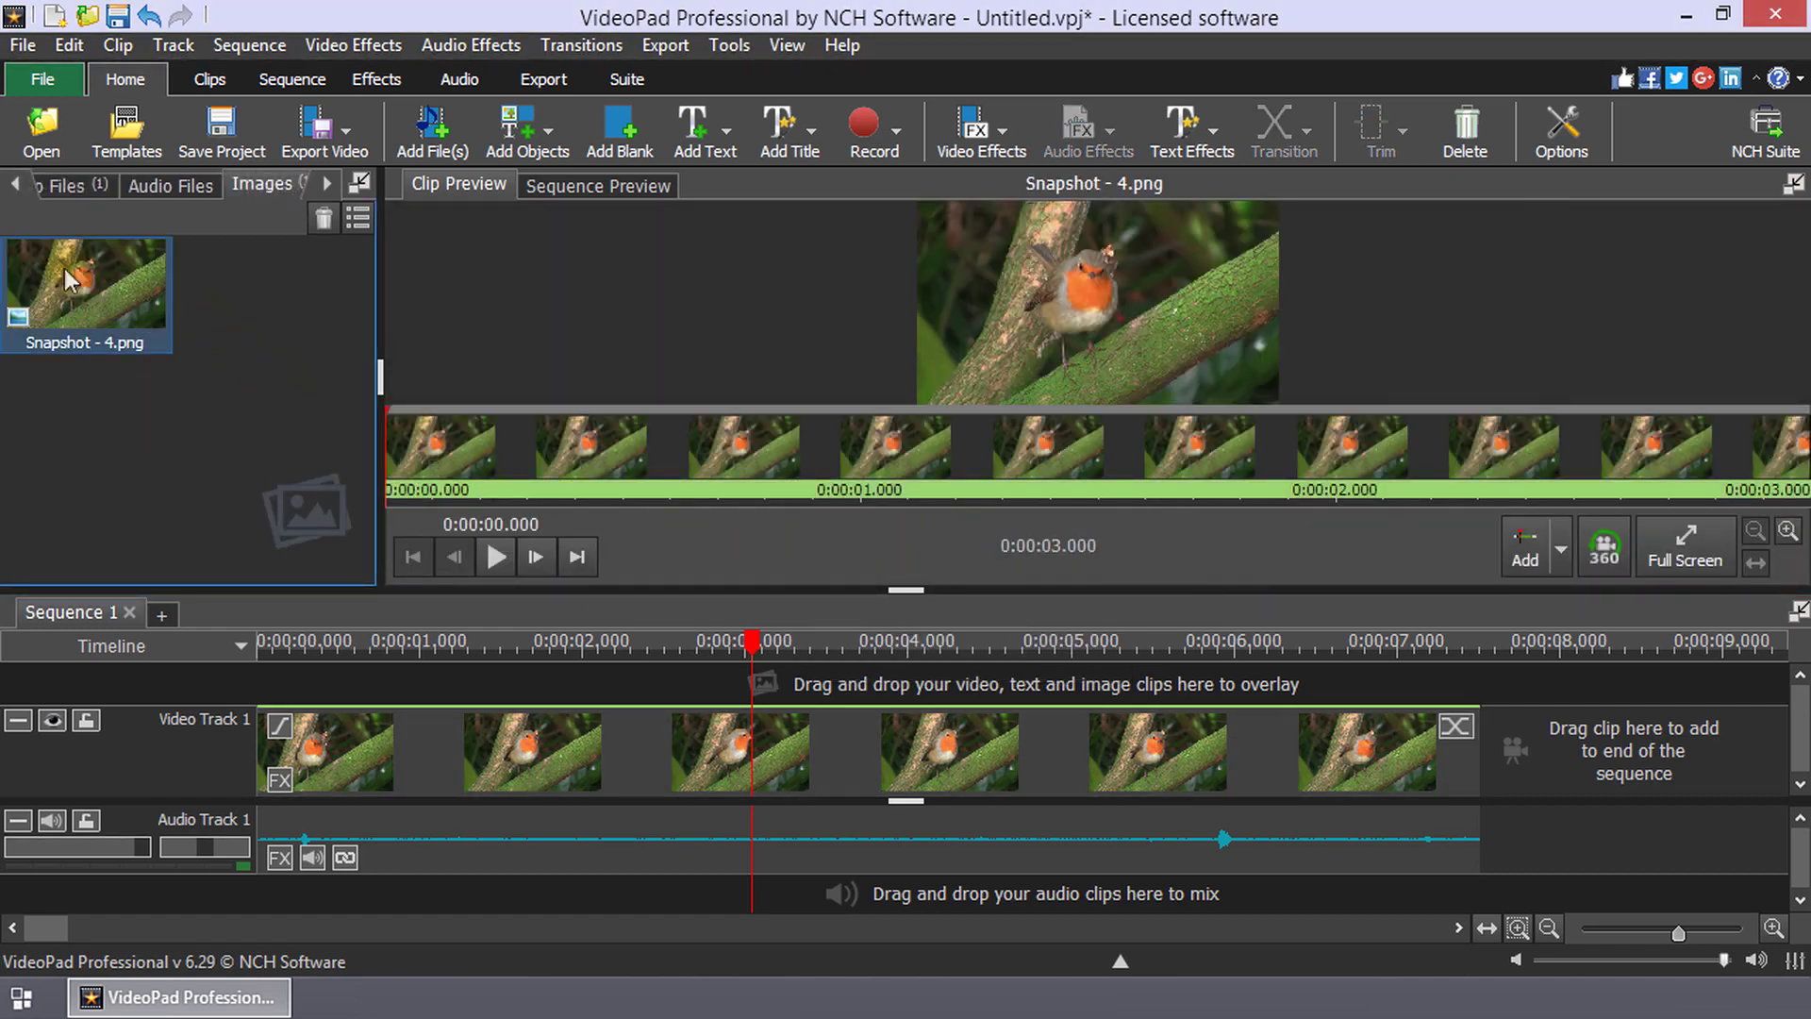
{"action": "left_click", "coordinate": [234, 226]}
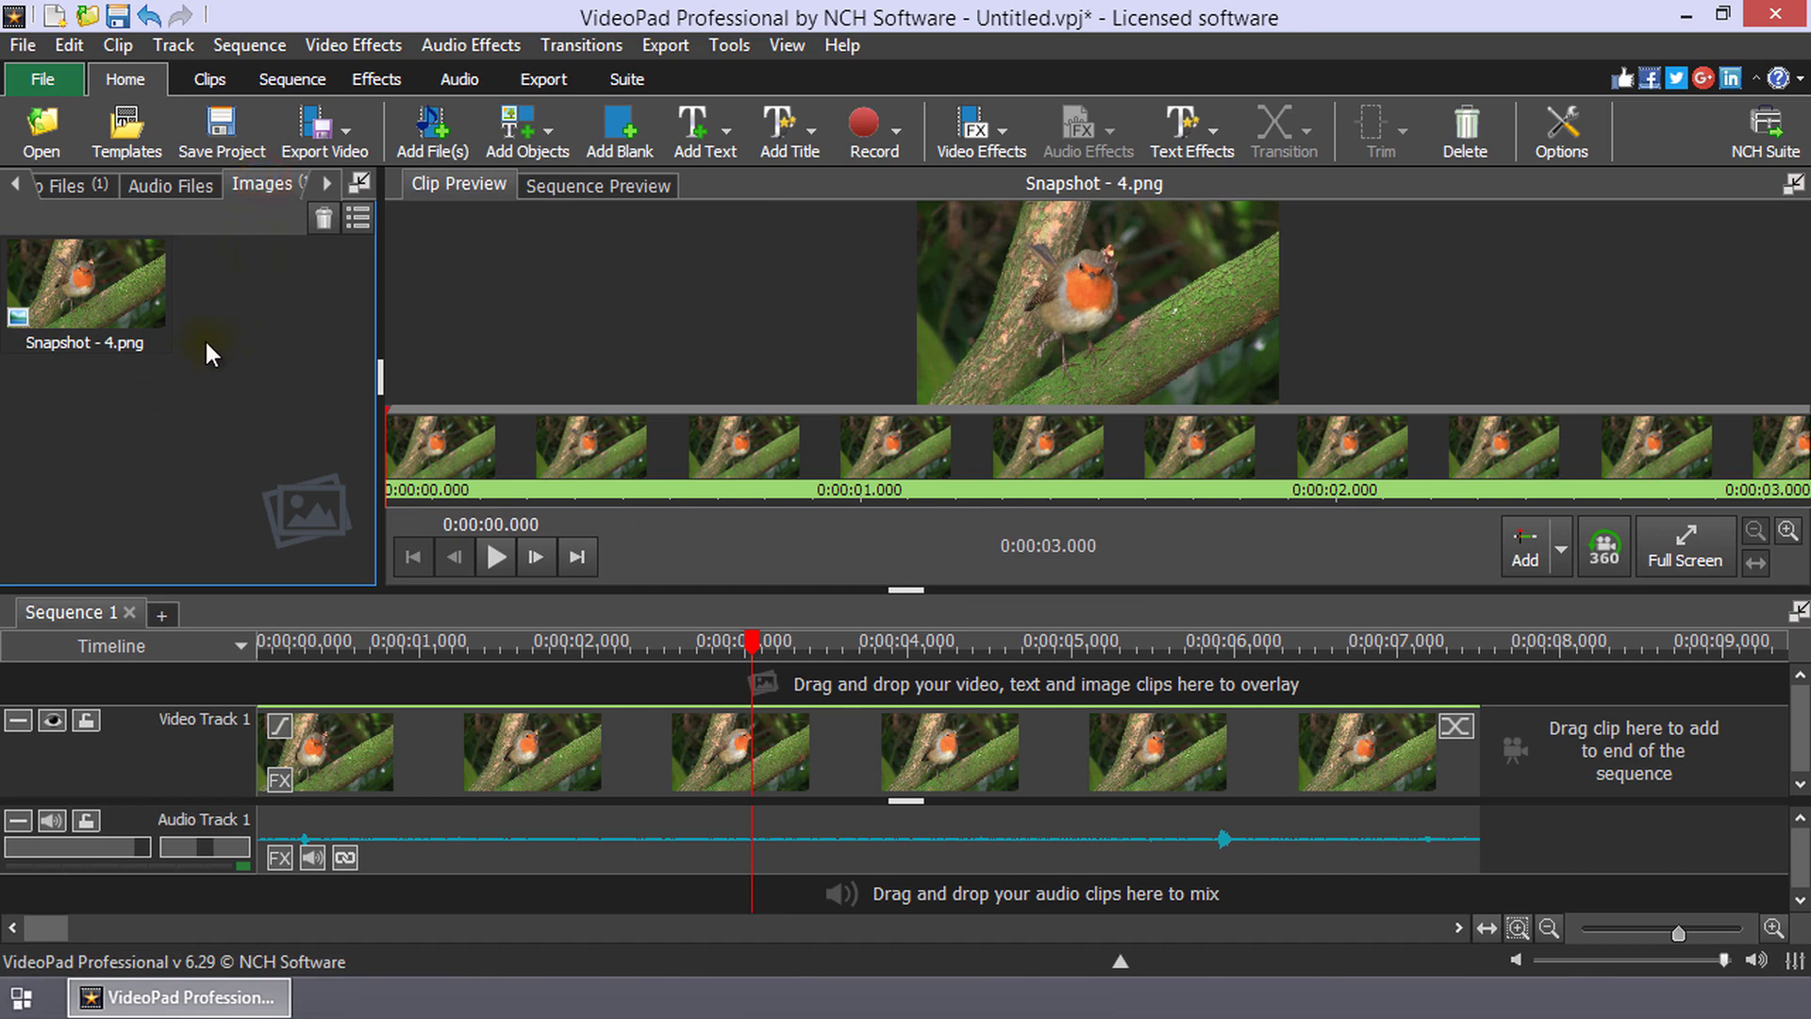
{"action": "mouse_move", "coordinate": [117, 293]}
{"action": "left_mouse_down"}
{"action": "mouse_move", "coordinate": [227, 389]}
{"action": "mouse_move", "coordinate": [415, 676]}
{"action": "left_mouse_up"}
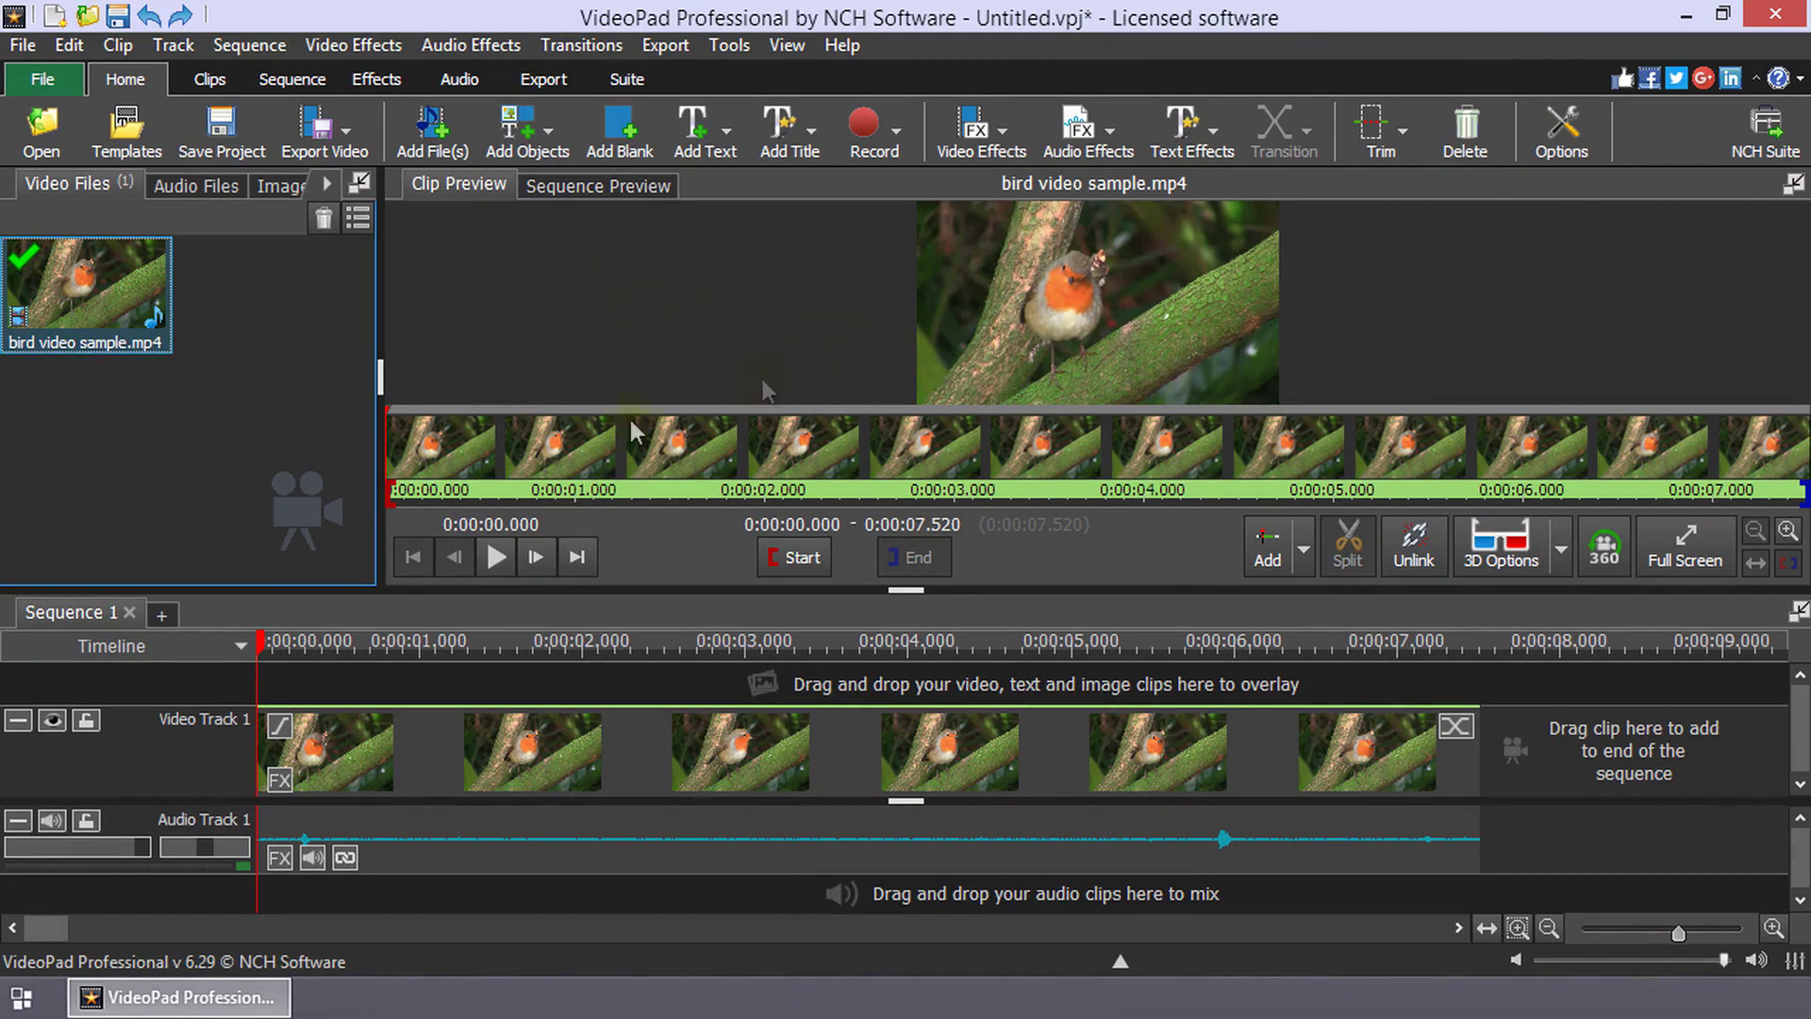
Scrub the robin clip to about 4.5 seconds, browse snapshot resolutions, then preview Sequence 1
{"action": "left_click_drag", "start_coordinate": [542, 458], "coordinate": [1072, 453]}
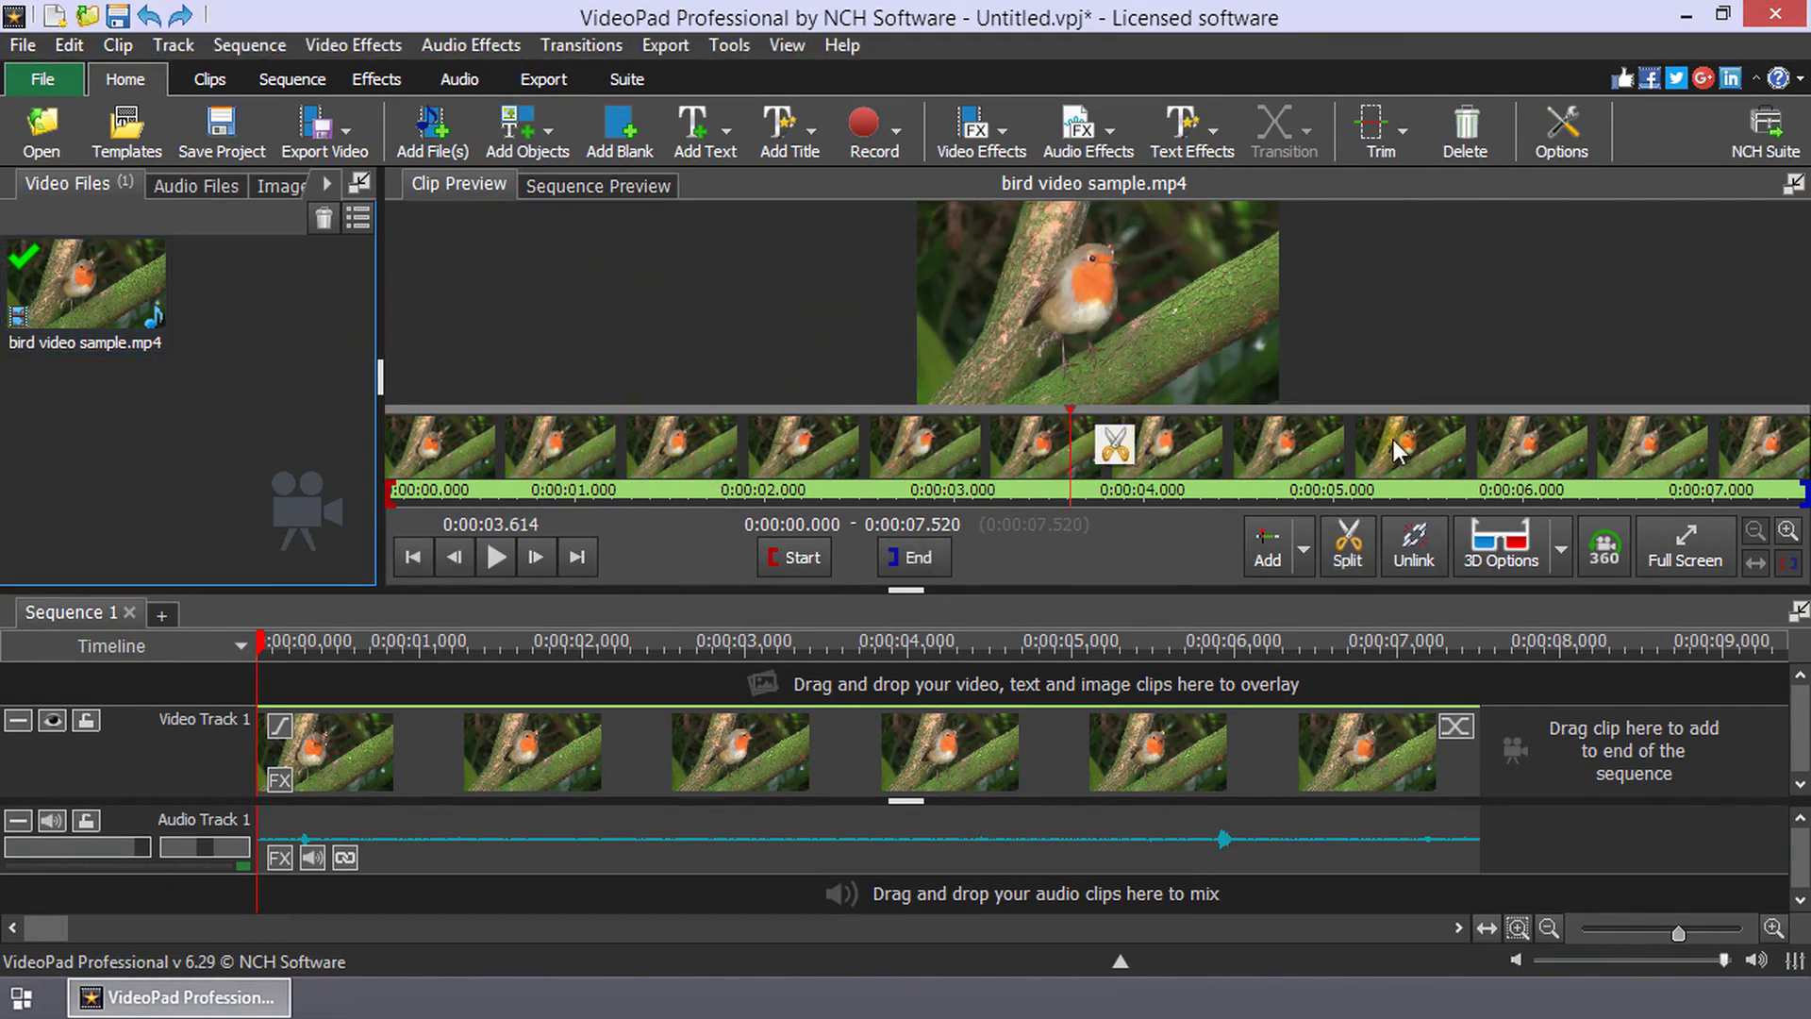
{"action": "left_click_drag", "start_coordinate": [1071, 450], "coordinate": [906, 431]}
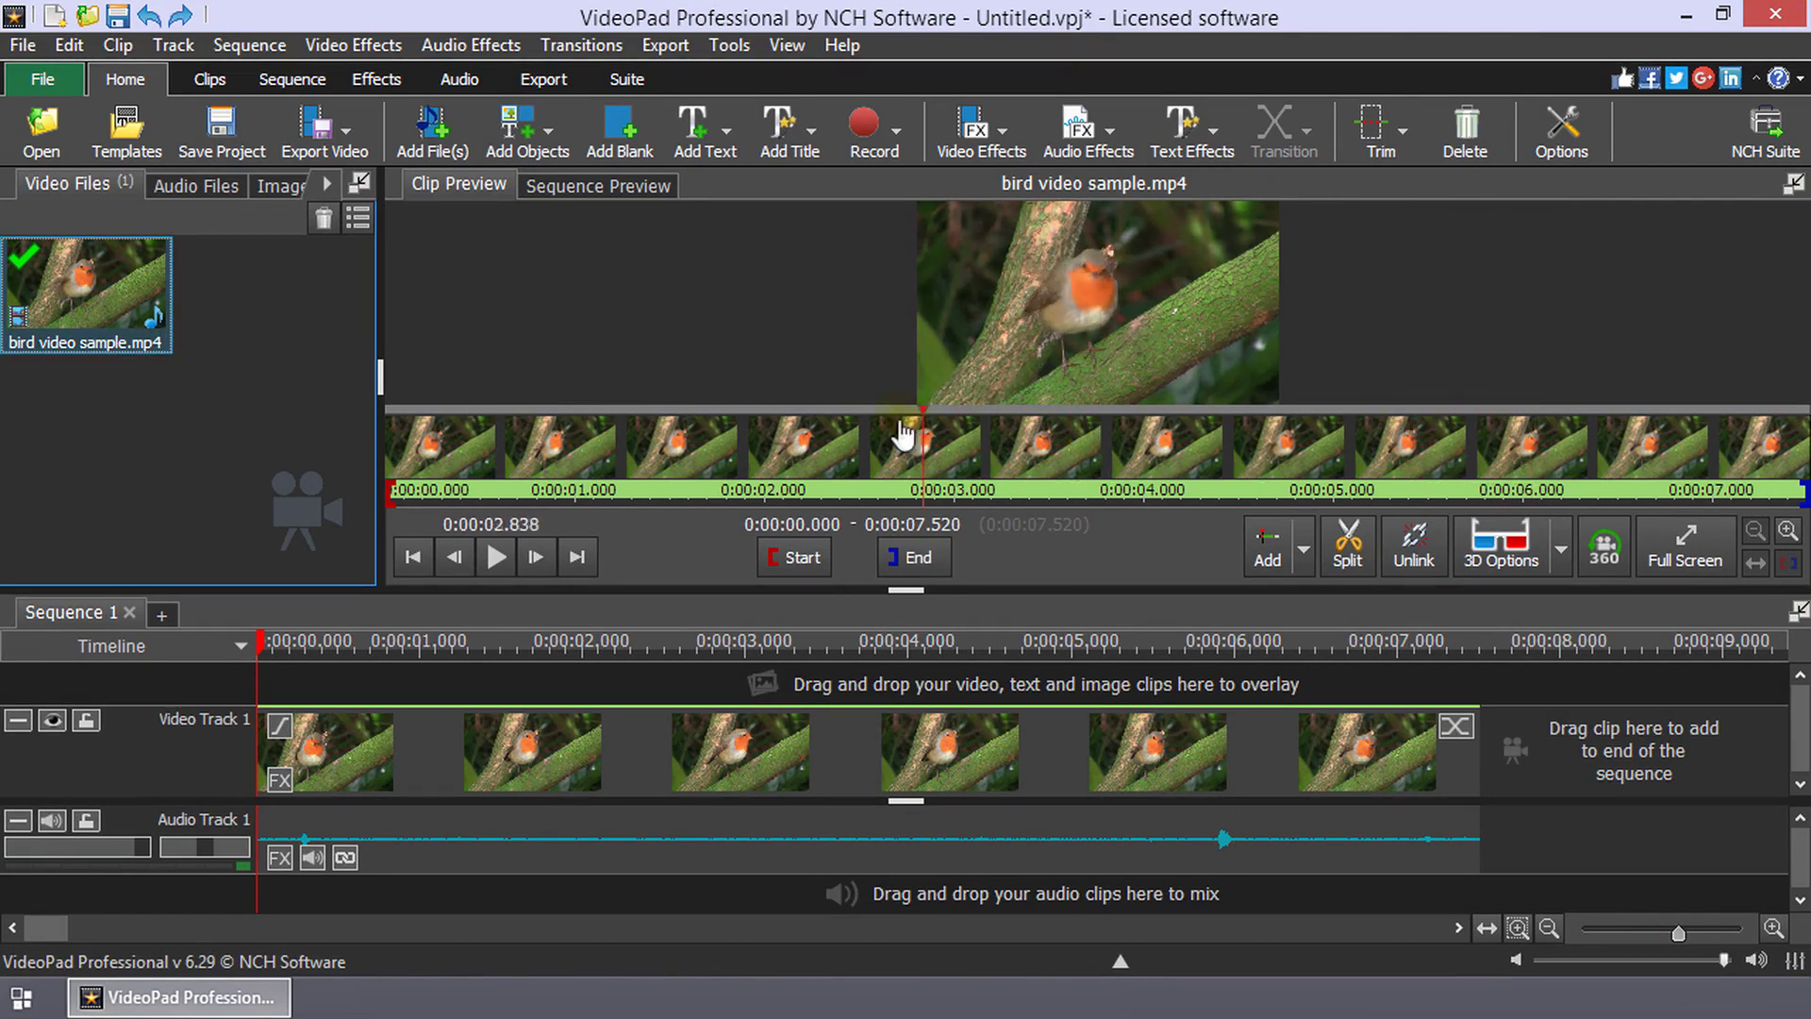
{"action": "left_click", "coordinate": [1202, 439]}
{"action": "right_click", "coordinate": [1162, 296]}
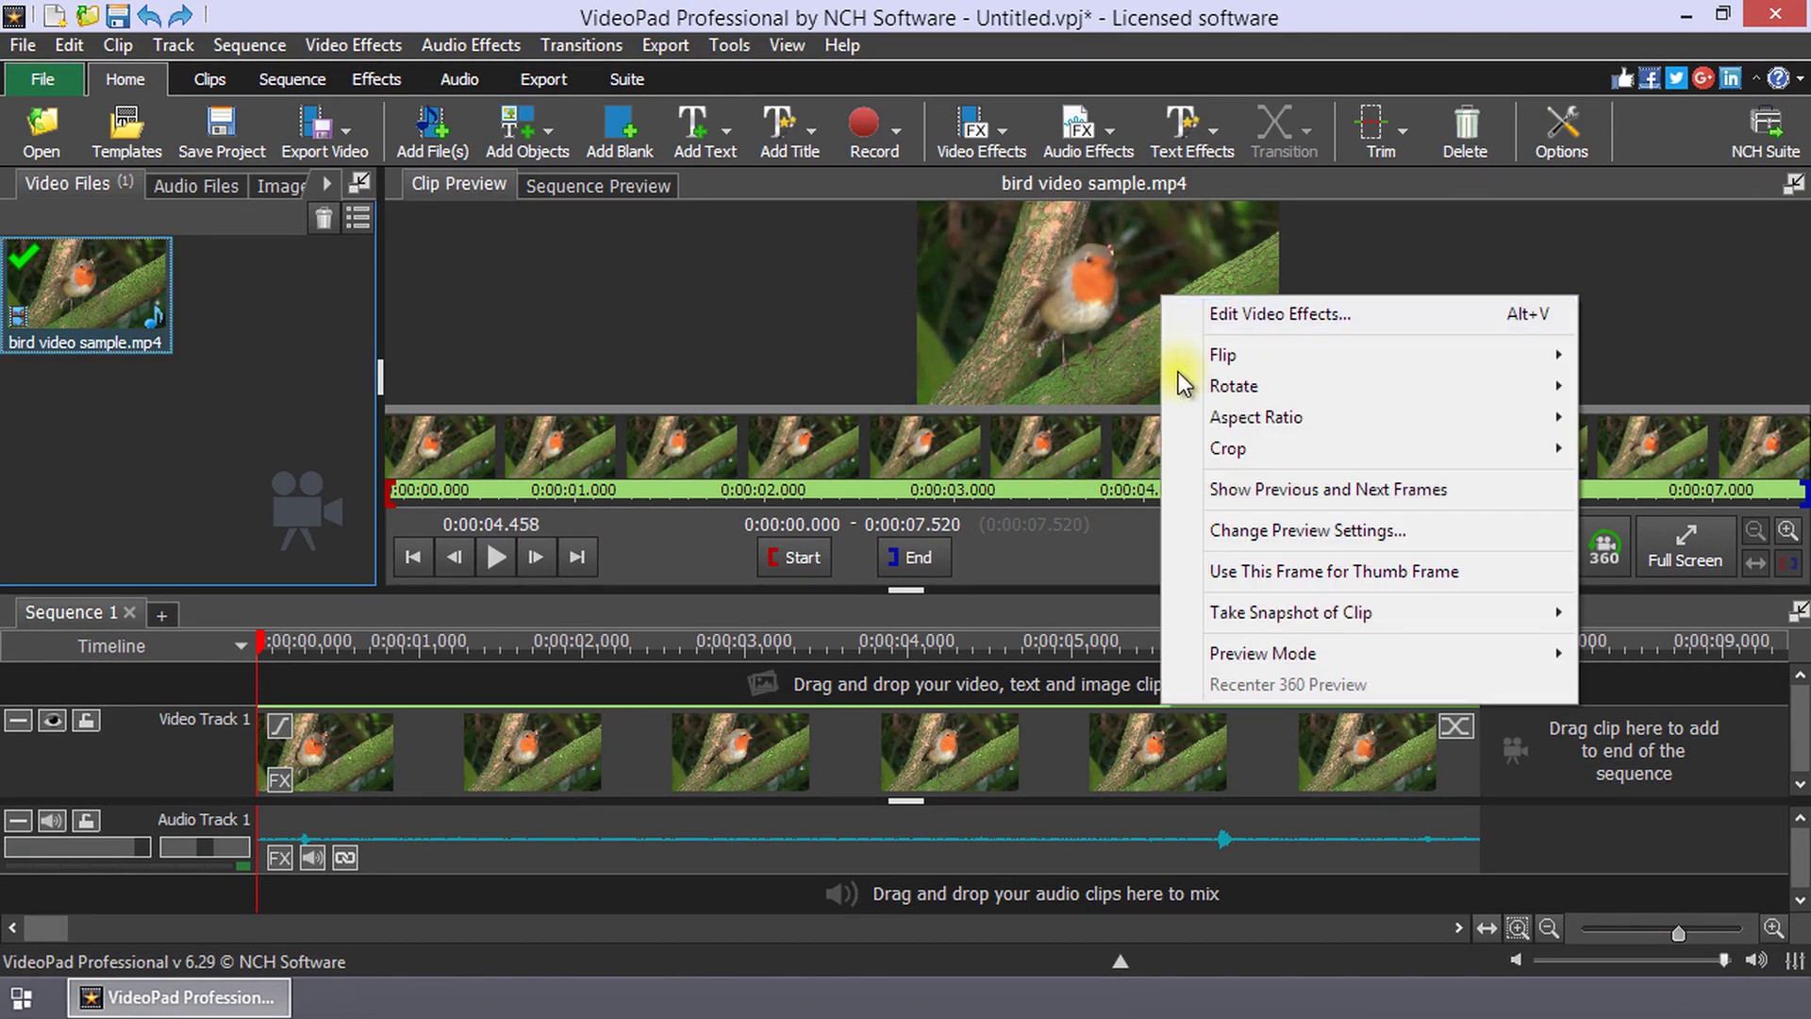
{"action": "left_click", "coordinate": [1243, 609]}
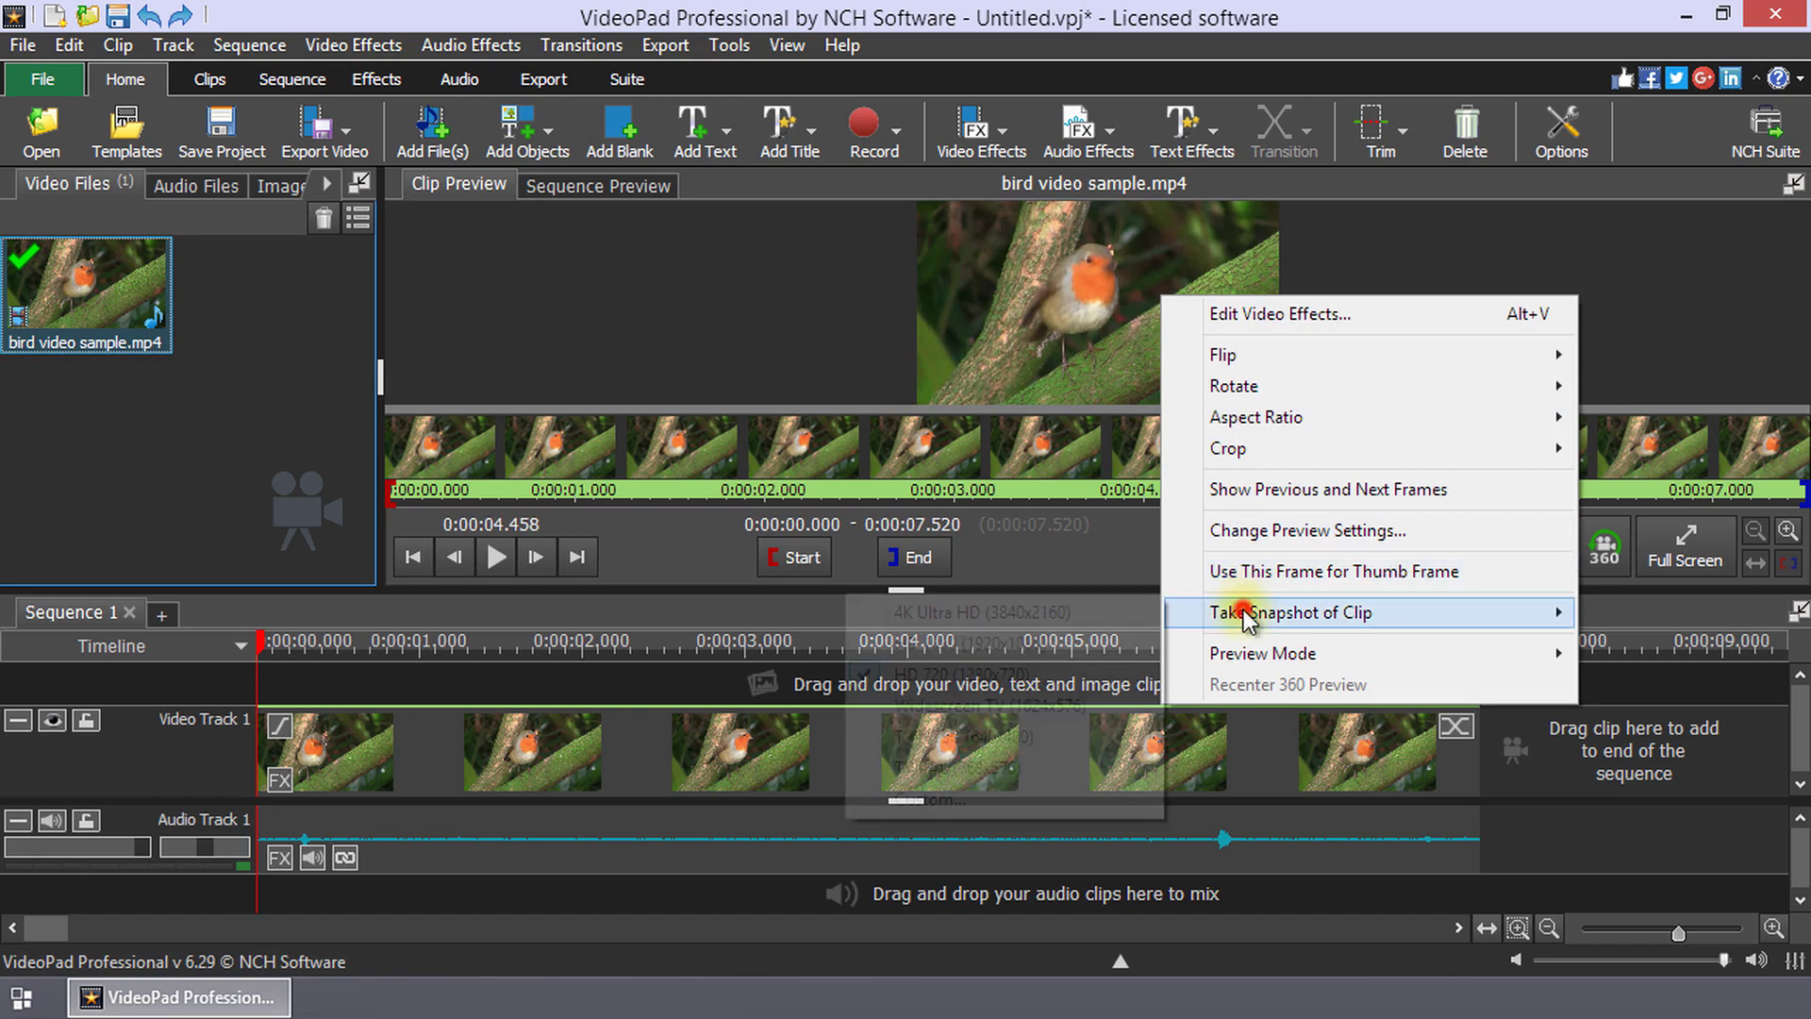
{"action": "left_click", "coordinate": [580, 183]}
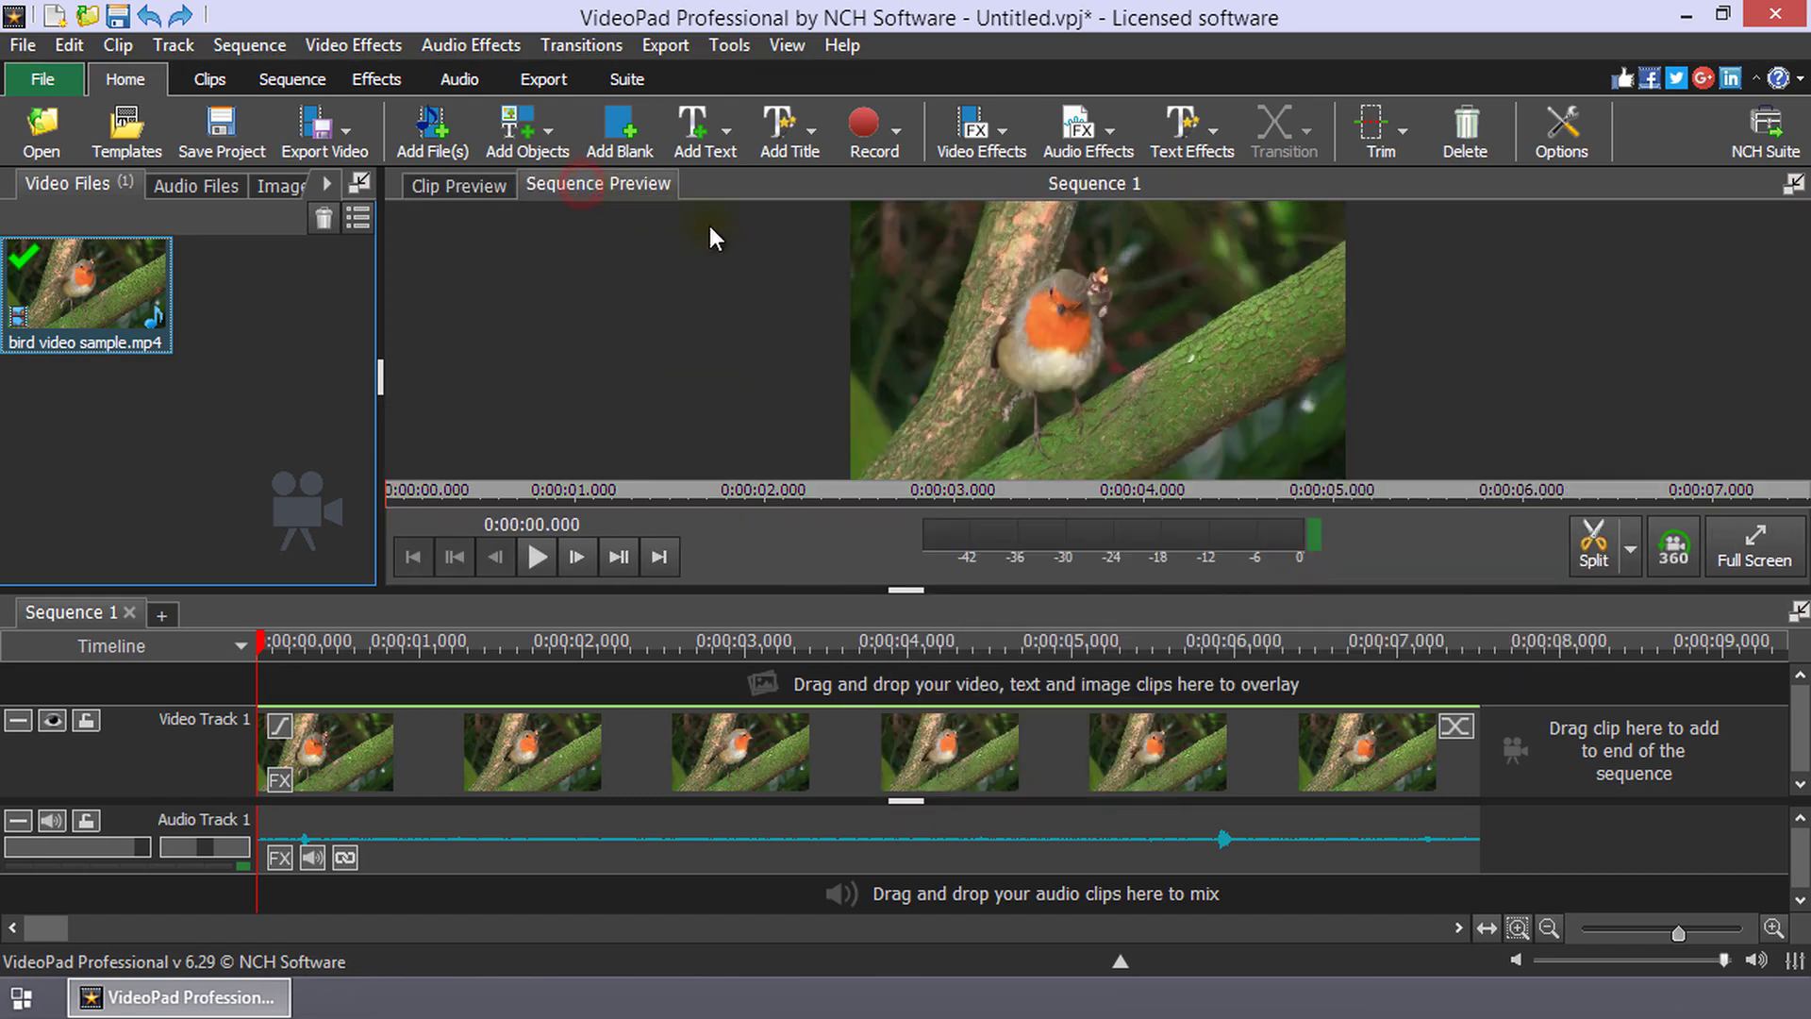
Save an HD 720 (1280x720) sequence snapshot and select the new Snapshot - 5.png
{"action": "right_click", "coordinate": [987, 301]}
{"action": "mouse_move", "coordinate": [1147, 444]}
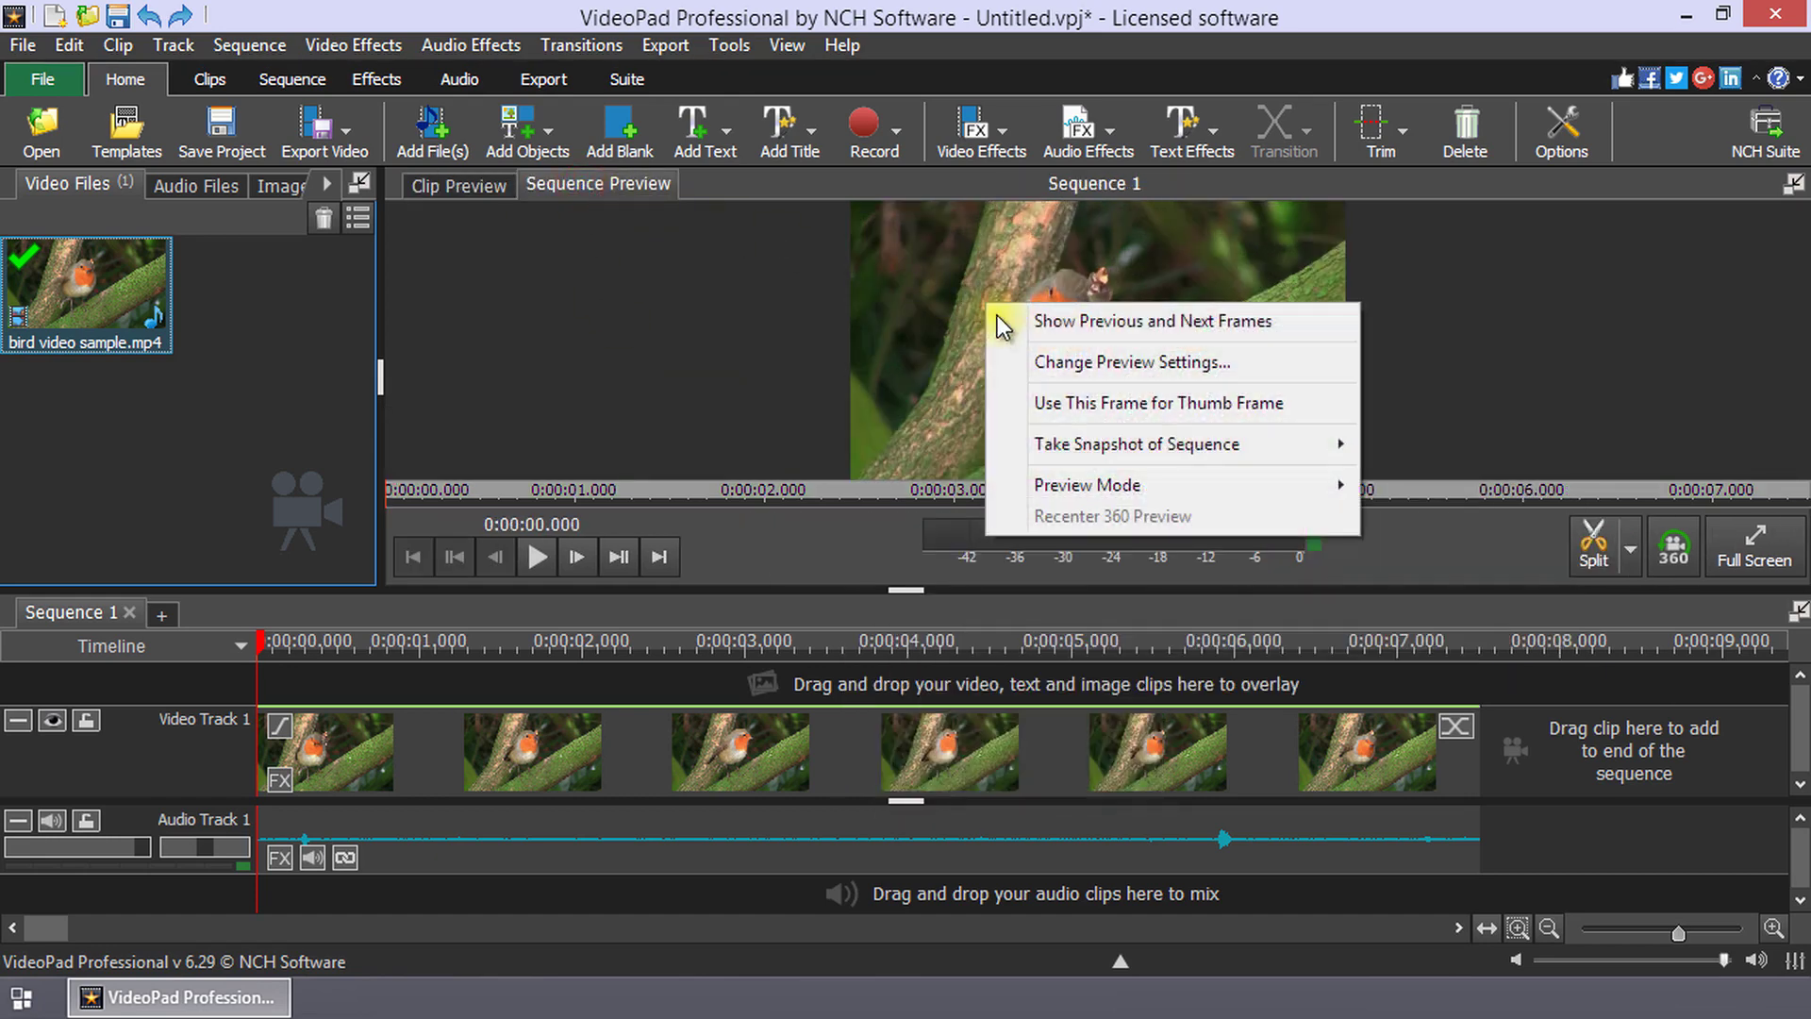
{"action": "left_click", "coordinate": [1040, 443]}
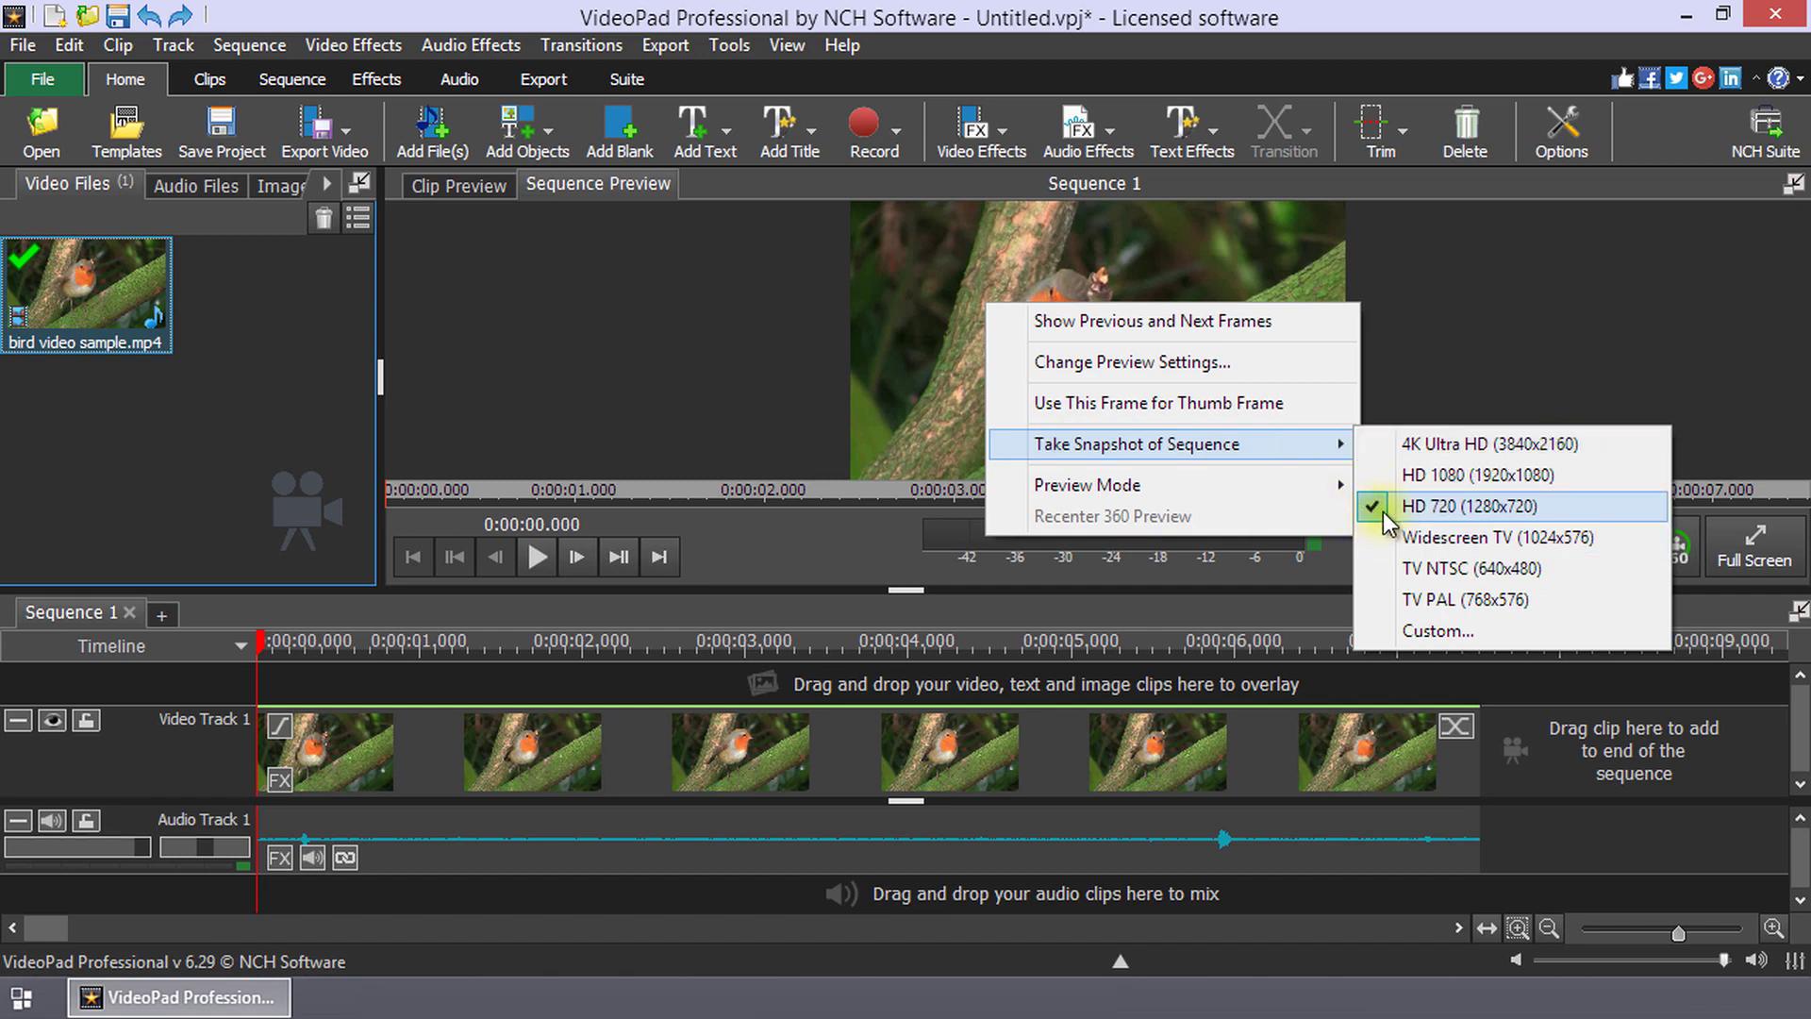
{"action": "left_click", "coordinate": [1556, 500]}
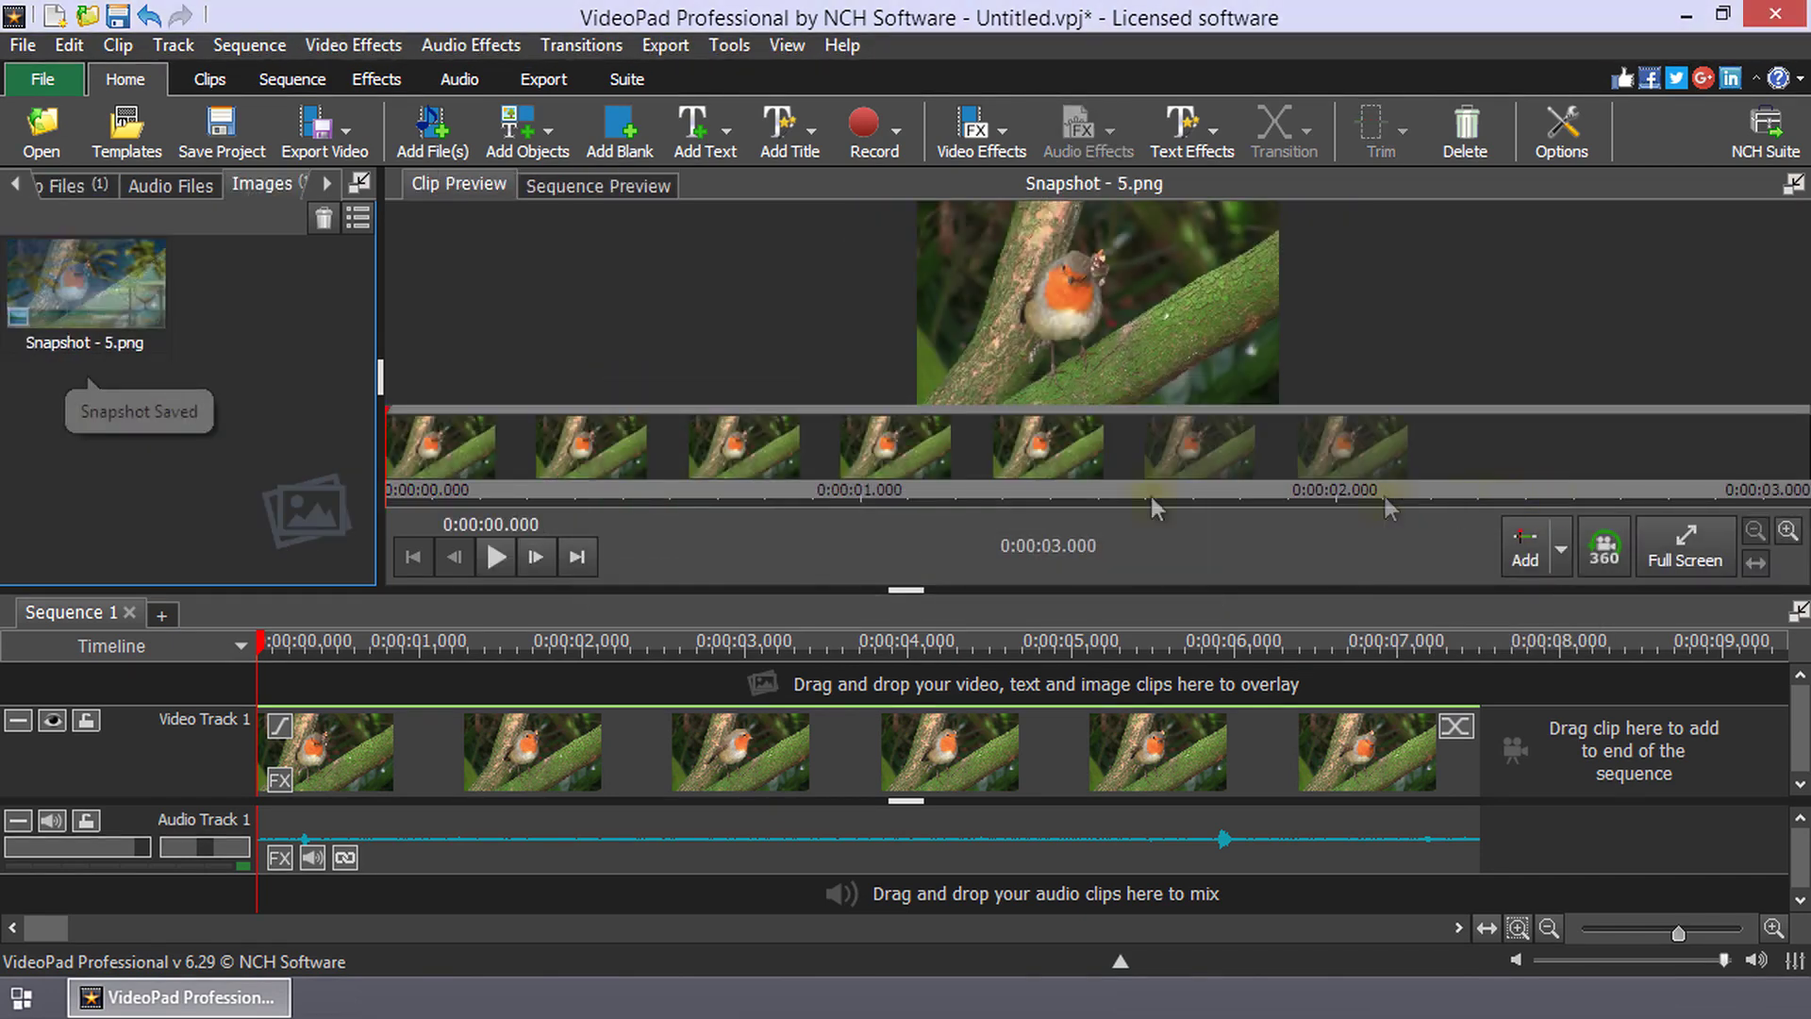
{"action": "left_click", "coordinate": [112, 266]}
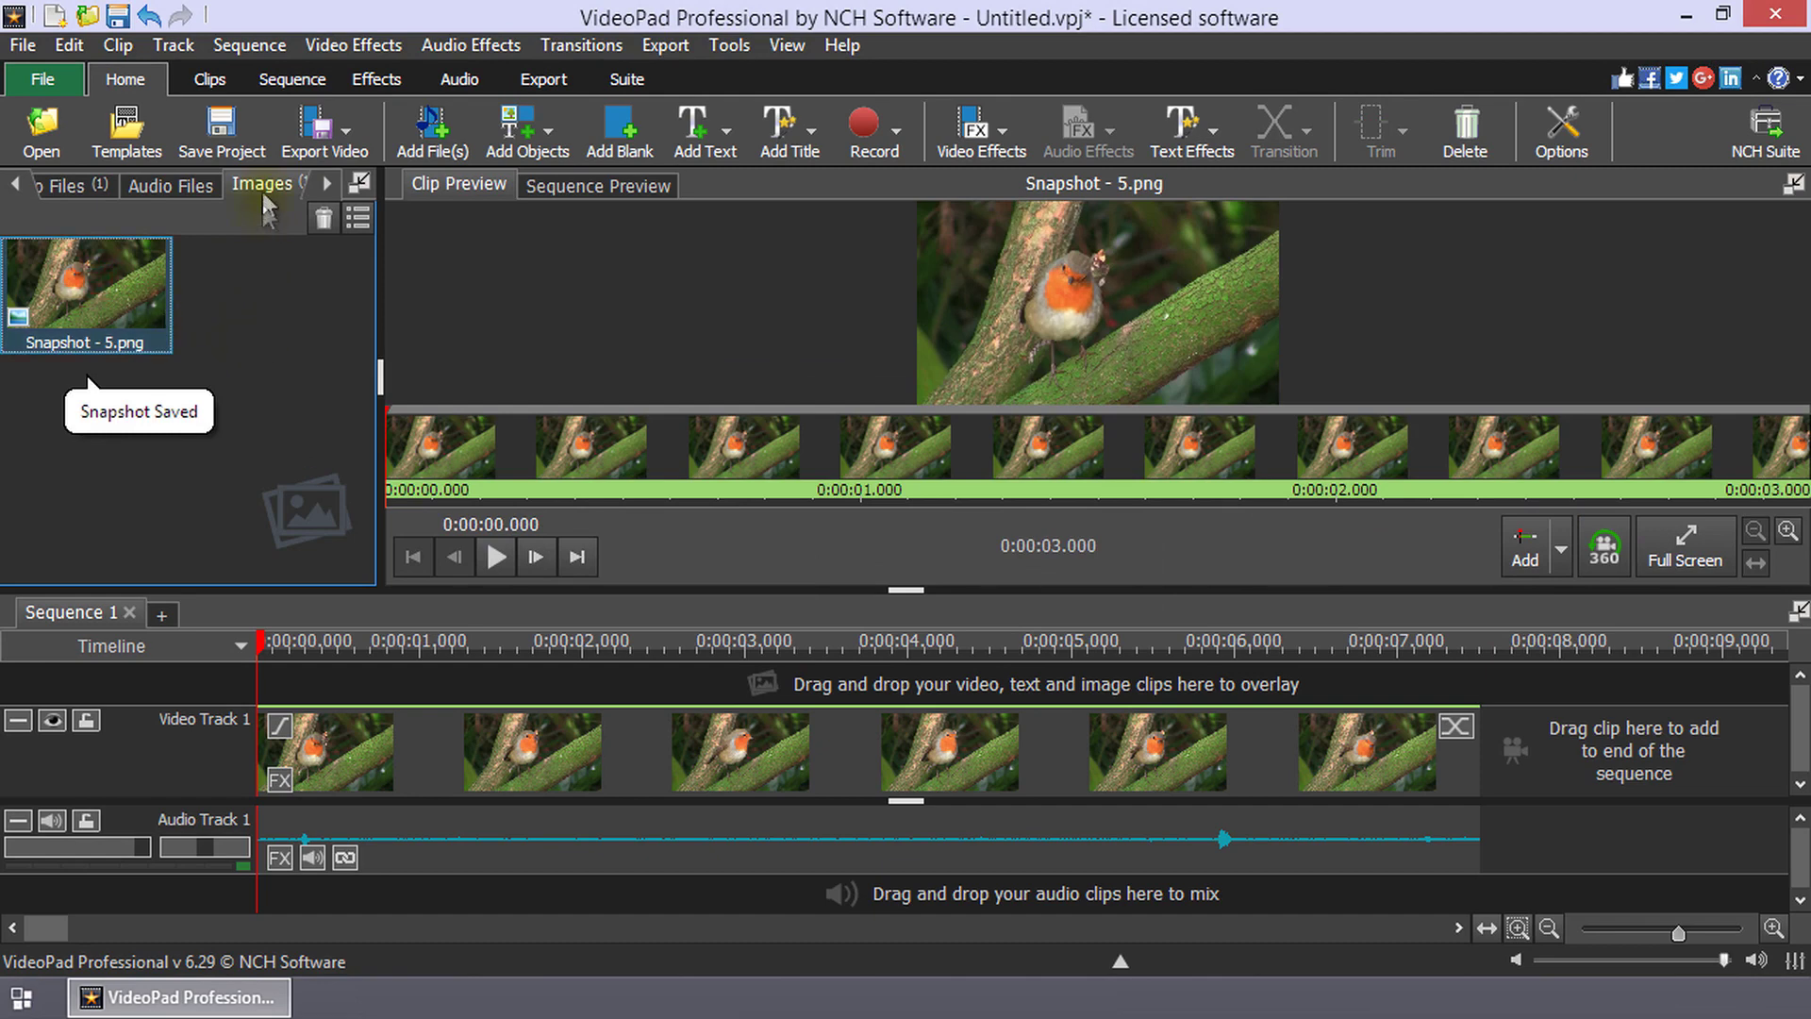
{"action": "right_click", "coordinate": [1014, 262]}
{"action": "mouse_move", "coordinate": [1143, 579]}
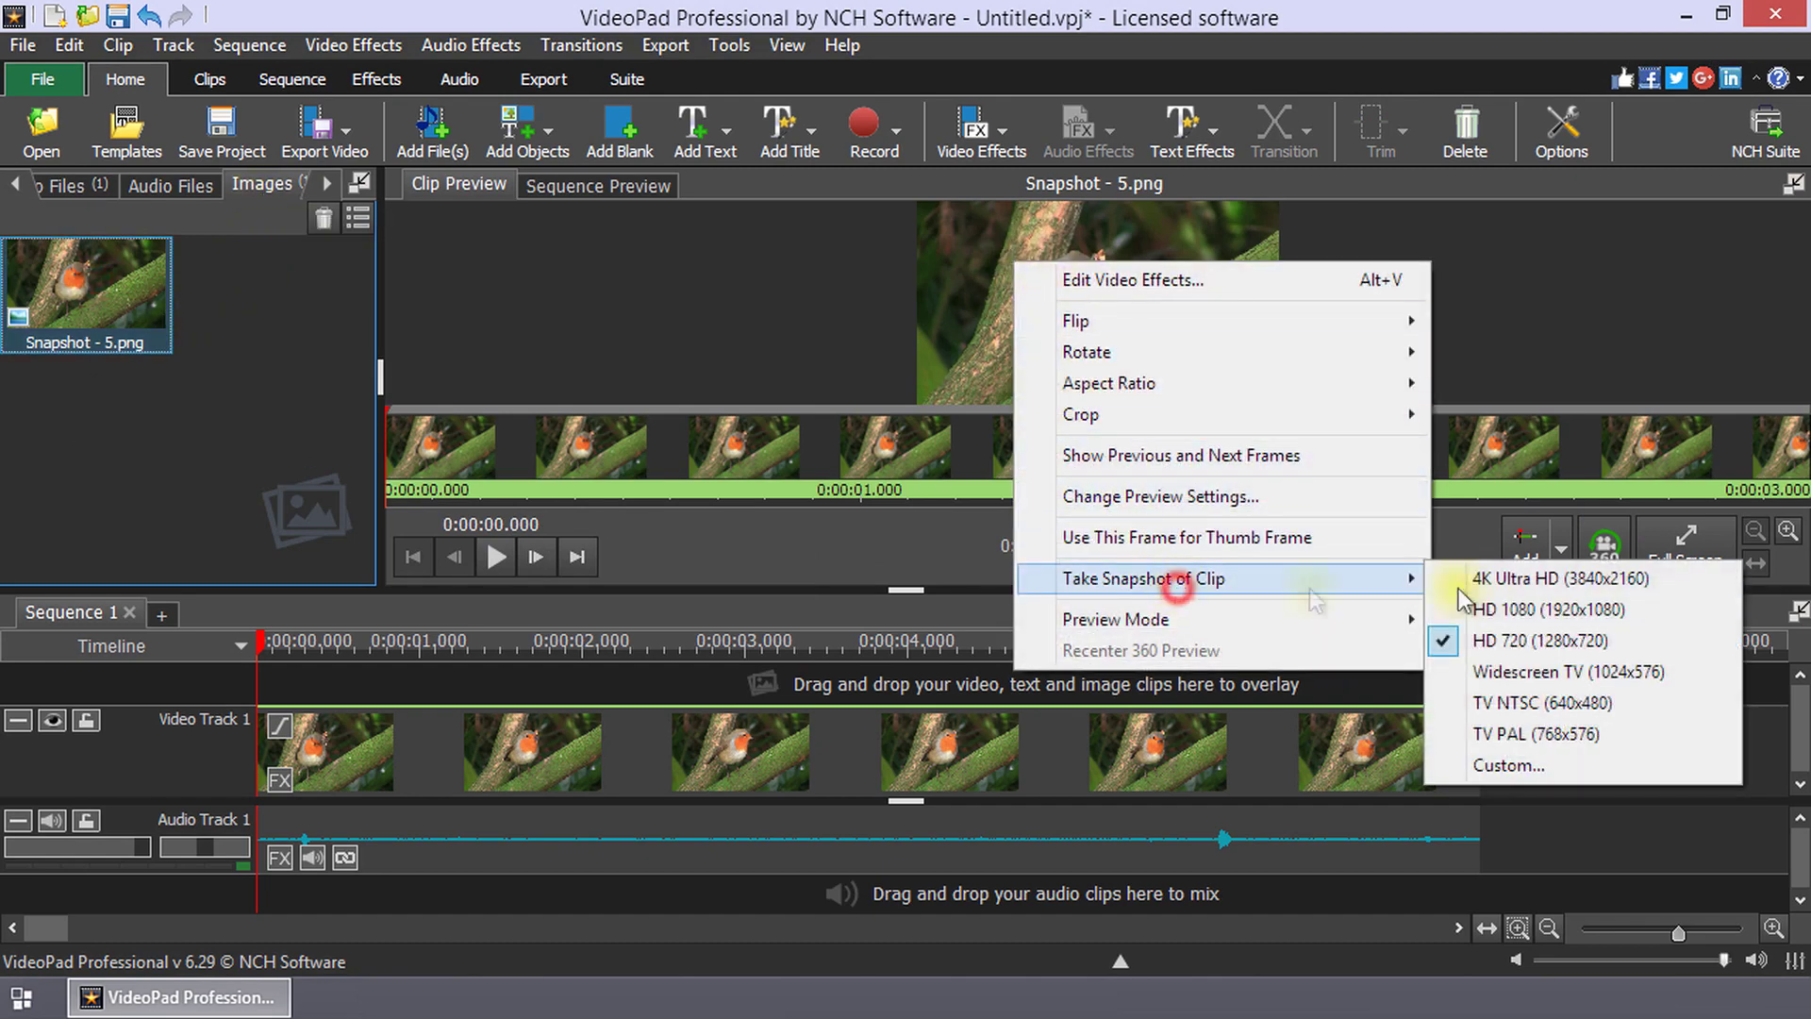
Choose Custom... as the clip snapshot resolution
{"action": "left_click", "coordinate": [1476, 767]}
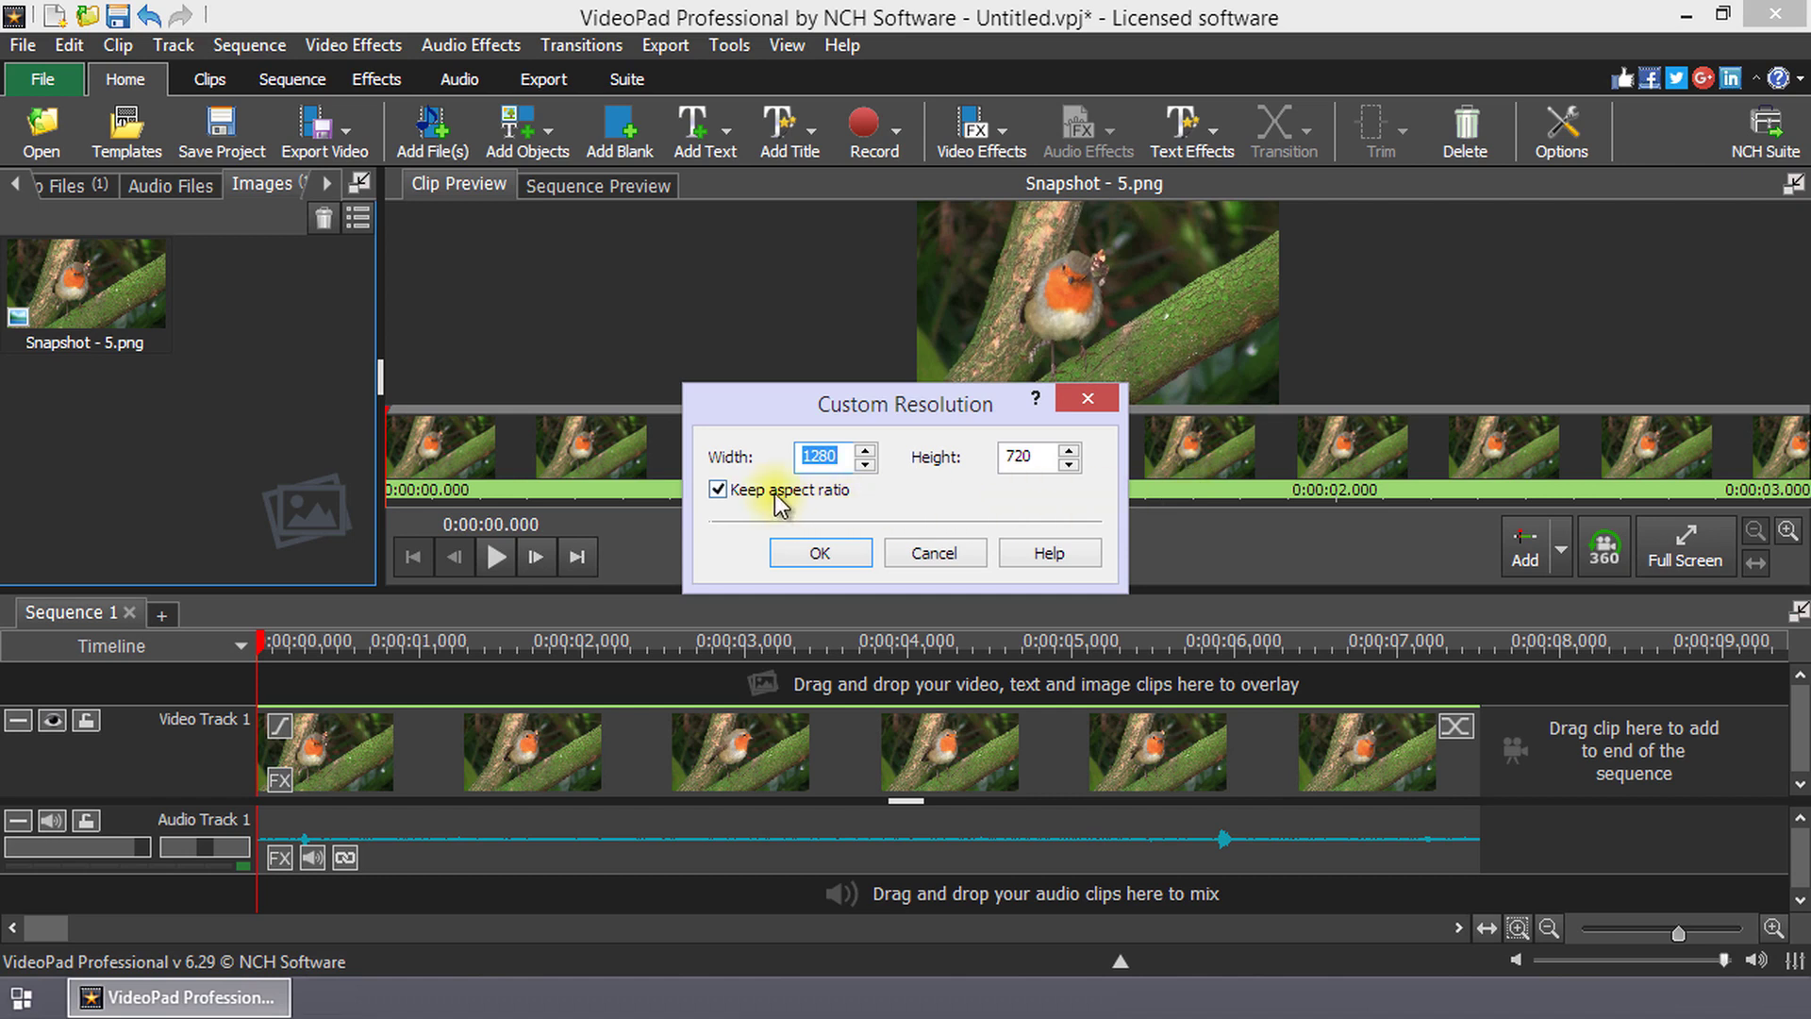
Enter a 1067 x 600 custom snapshot size with Keep aspect ratio checked
{"action": "double_click", "coordinate": [821, 457]}
{"action": "left_click", "coordinate": [1029, 457]}
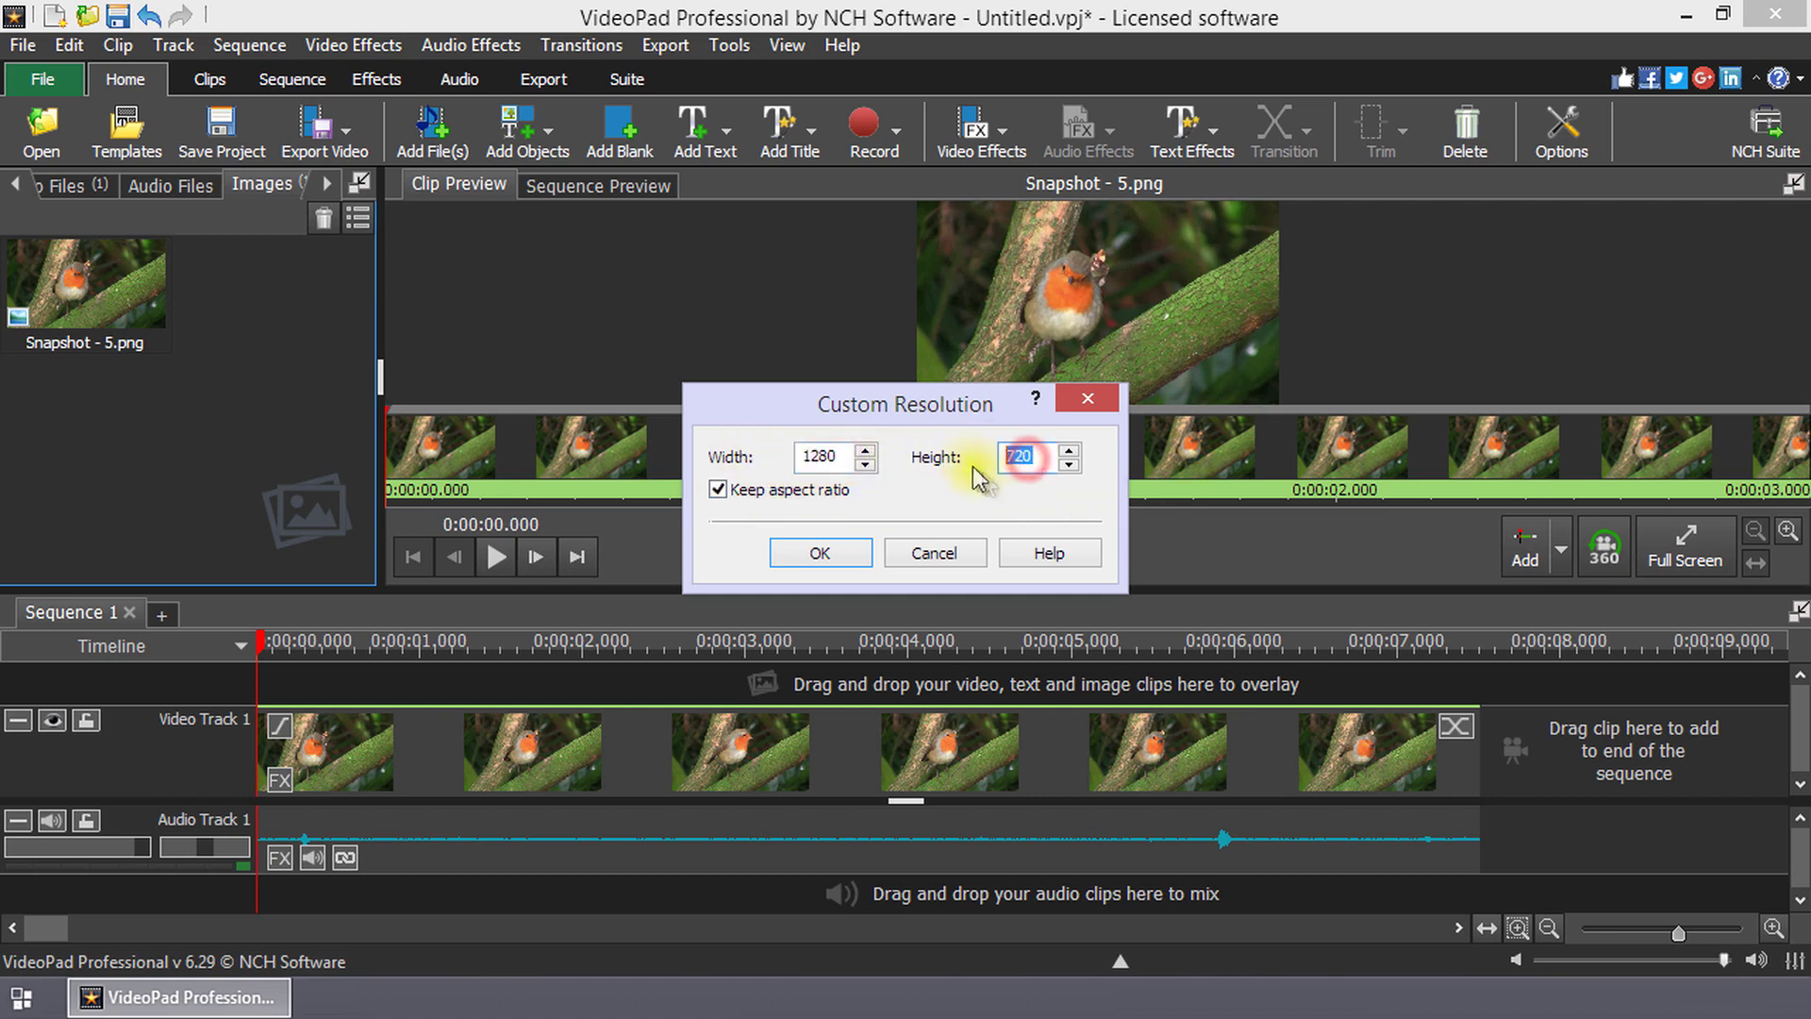
{"action": "left_click", "coordinate": [791, 487]}
{"action": "left_click_drag", "start_coordinate": [840, 458], "coordinate": [796, 457]}
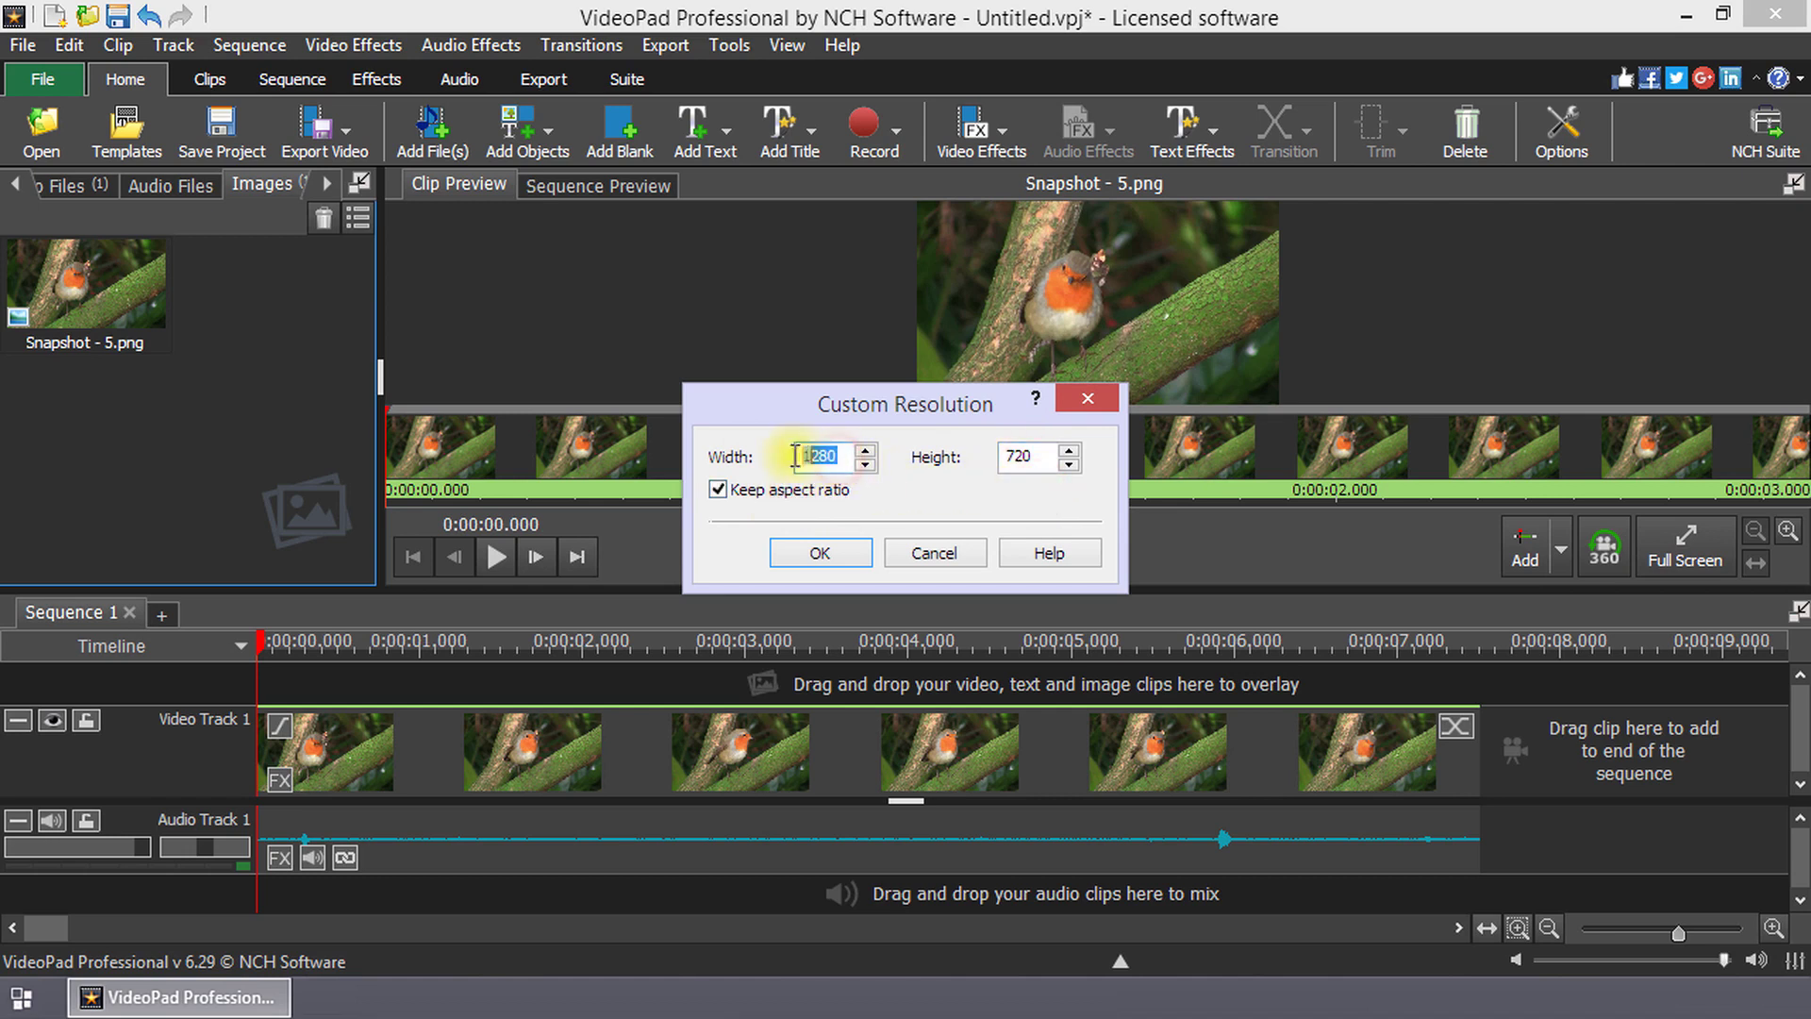
{"action": "type", "text": "700"}
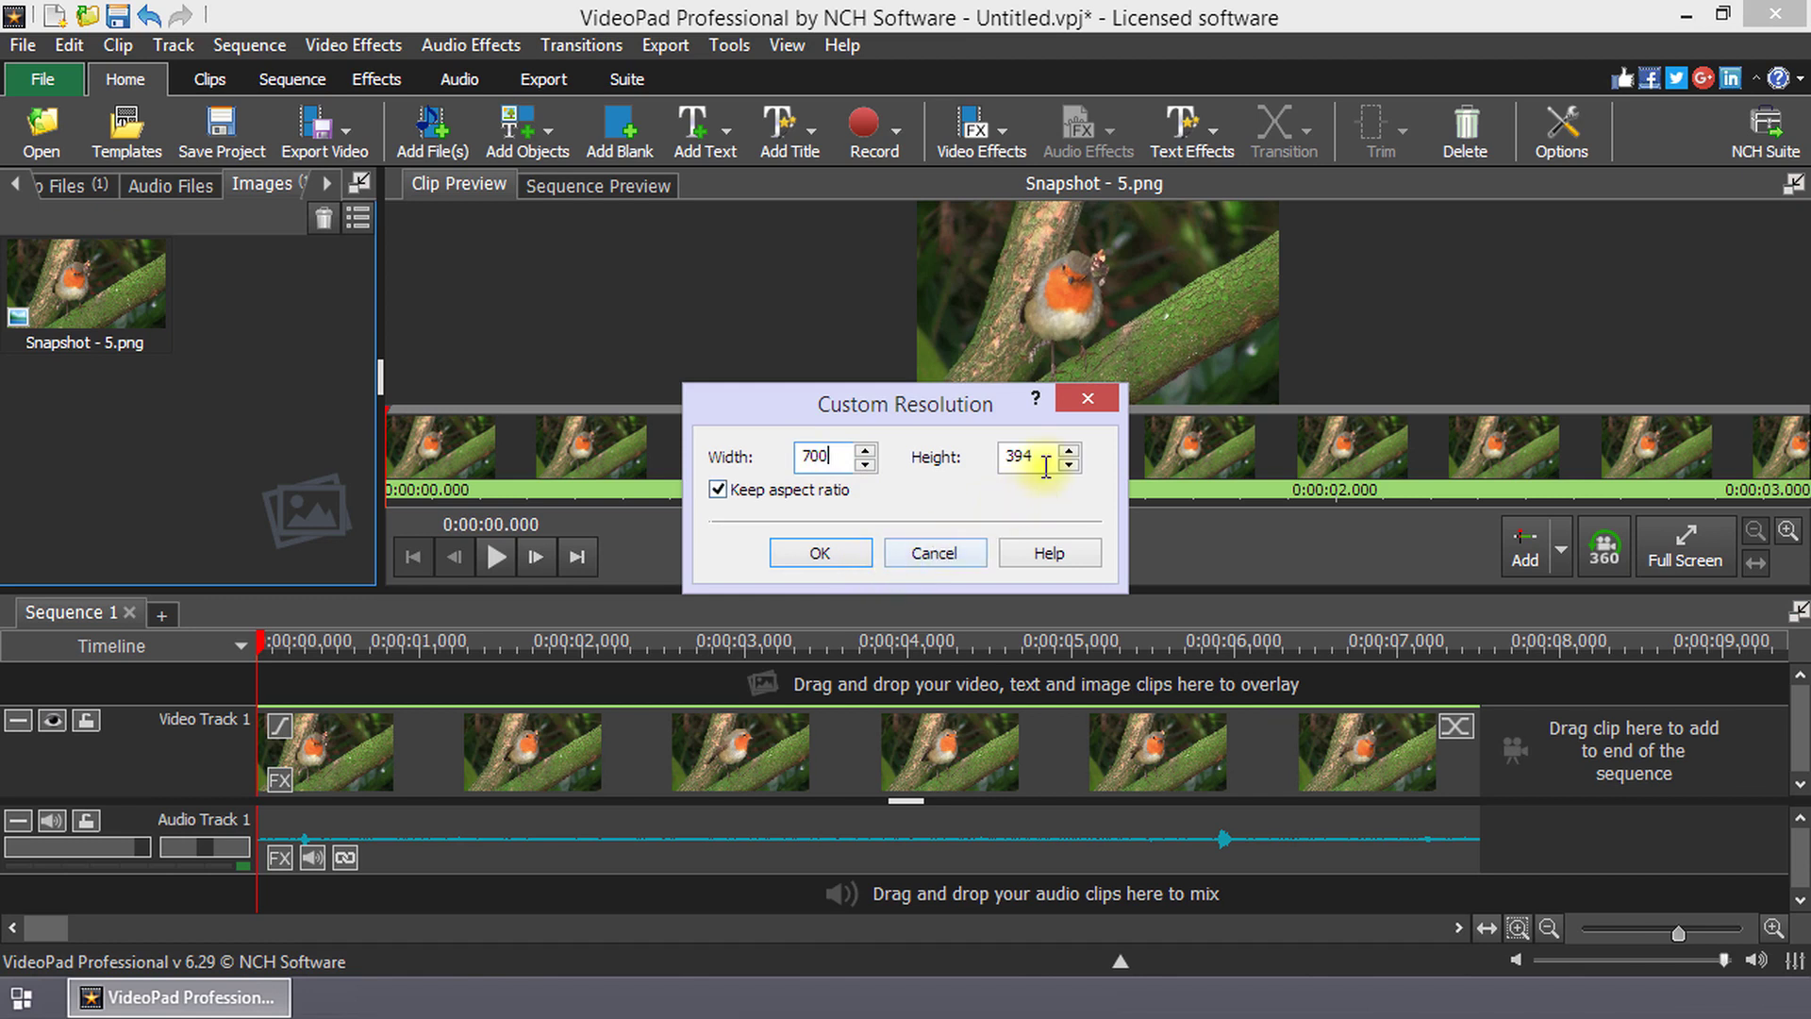
{"action": "double_click", "coordinate": [1028, 457]}
{"action": "type", "text": "600"}
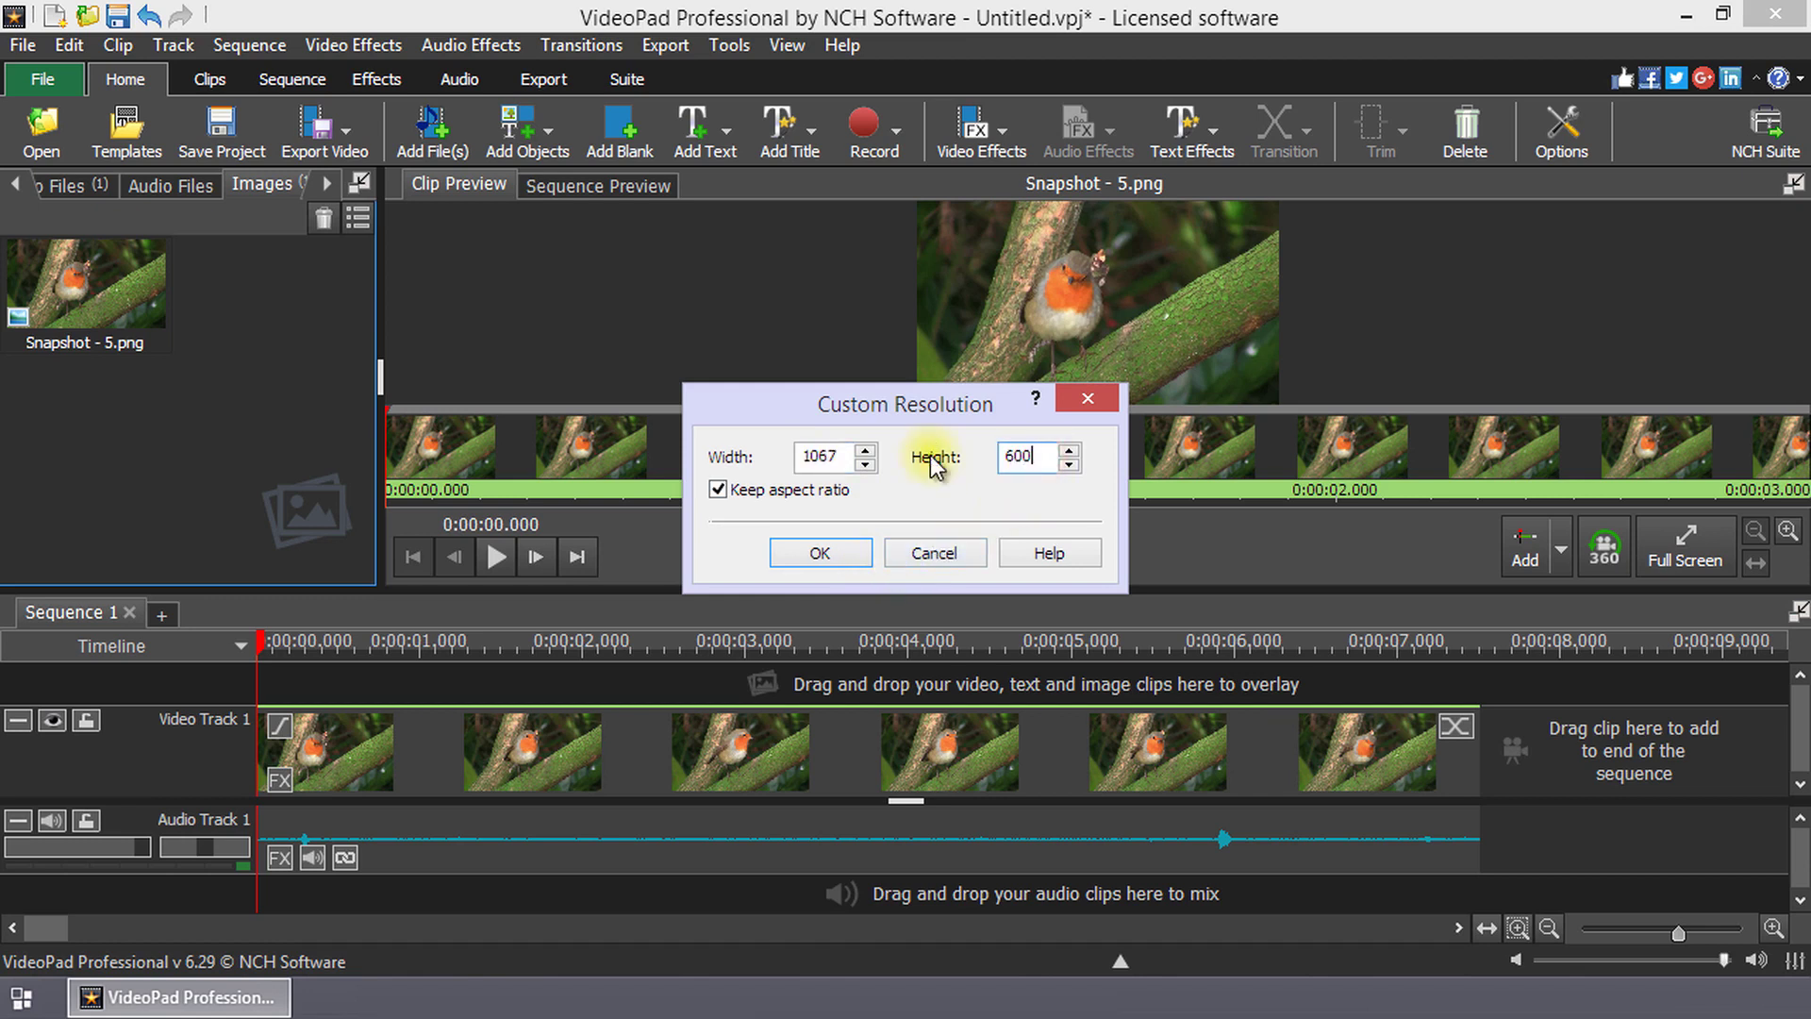
{"action": "left_click", "coordinate": [810, 552]}
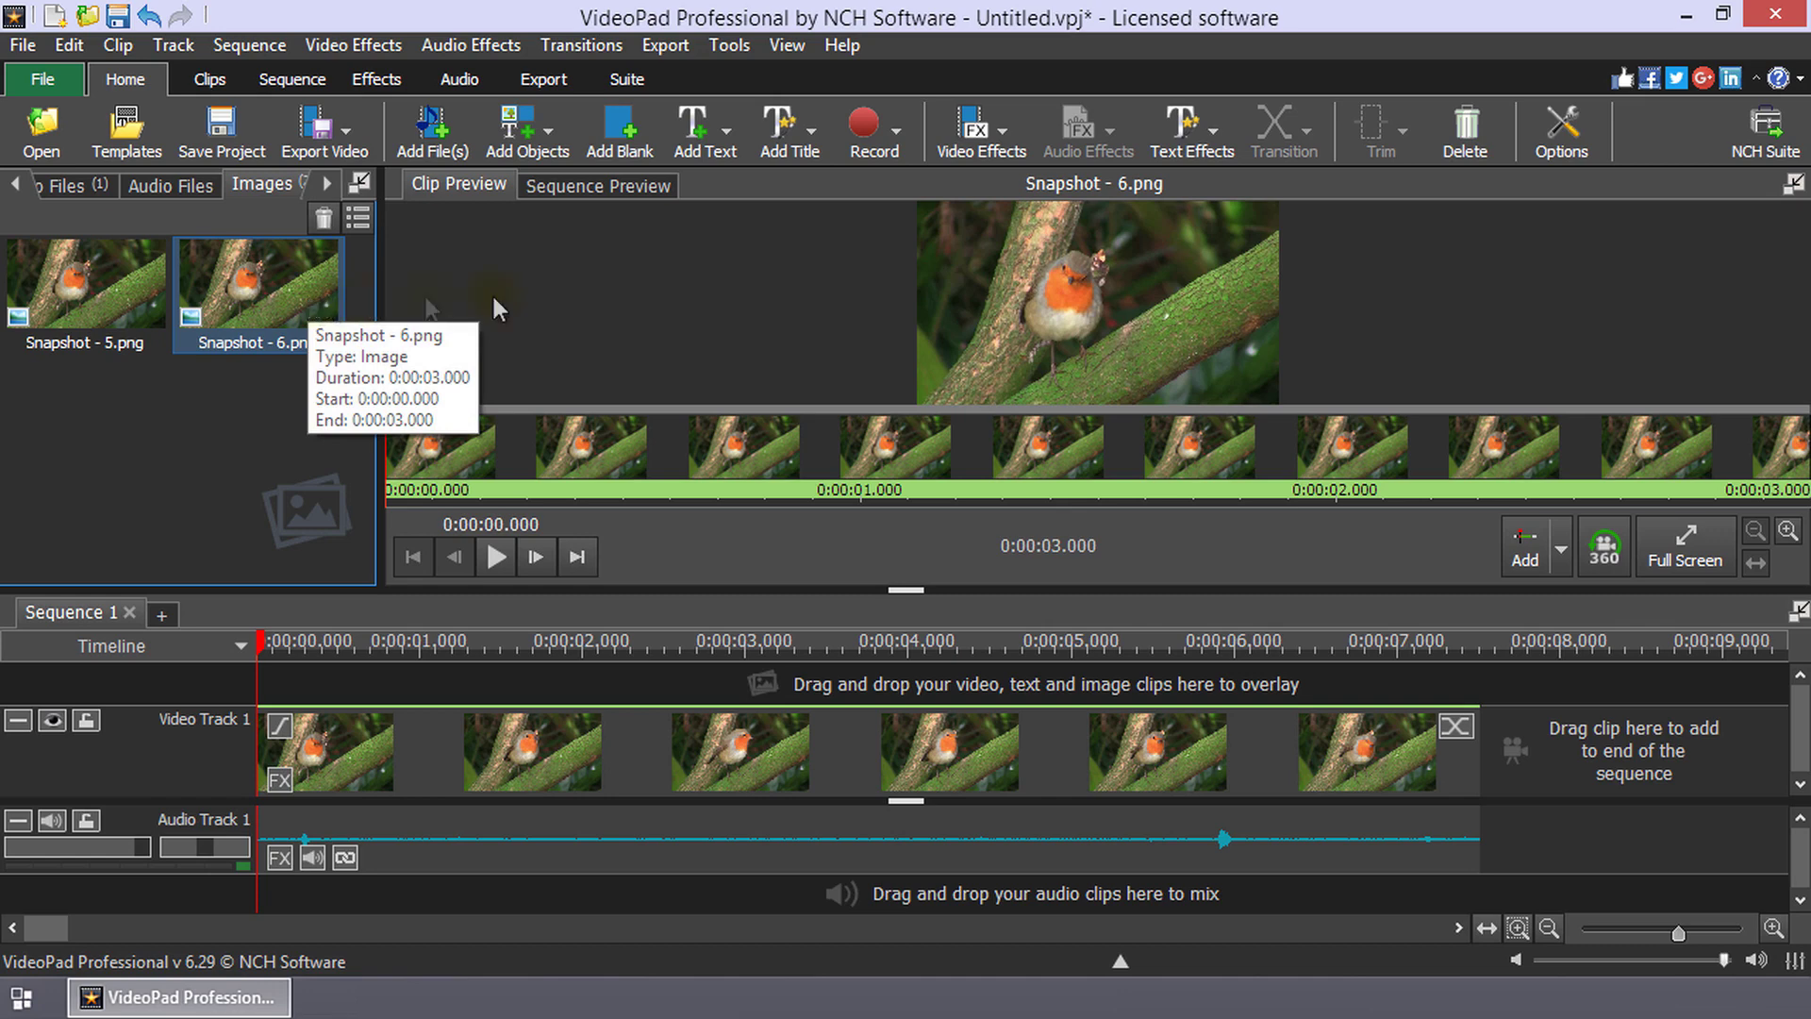
Drag Snapshot - 6.png onto a new Video Track 2, starting around 3 seconds
{"action": "left_click", "coordinate": [257, 291]}
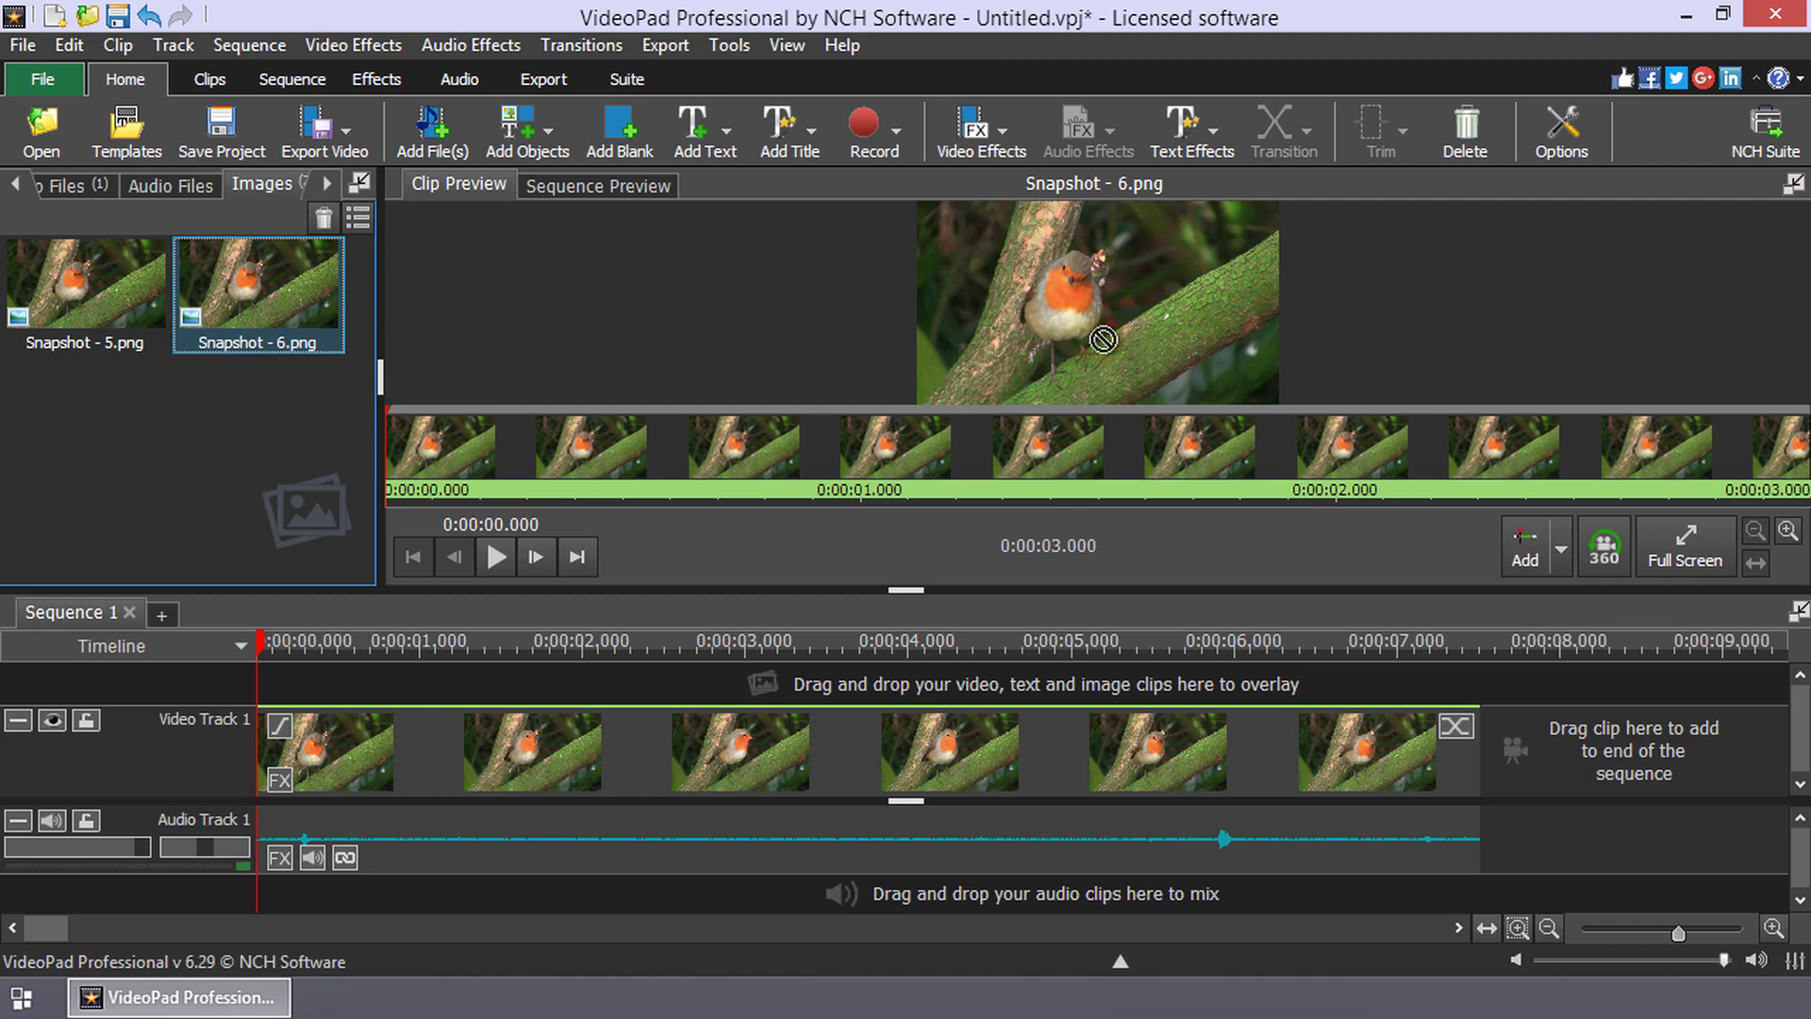
{"action": "left_click_drag", "start_coordinate": [797, 635], "coordinate": [777, 678]}
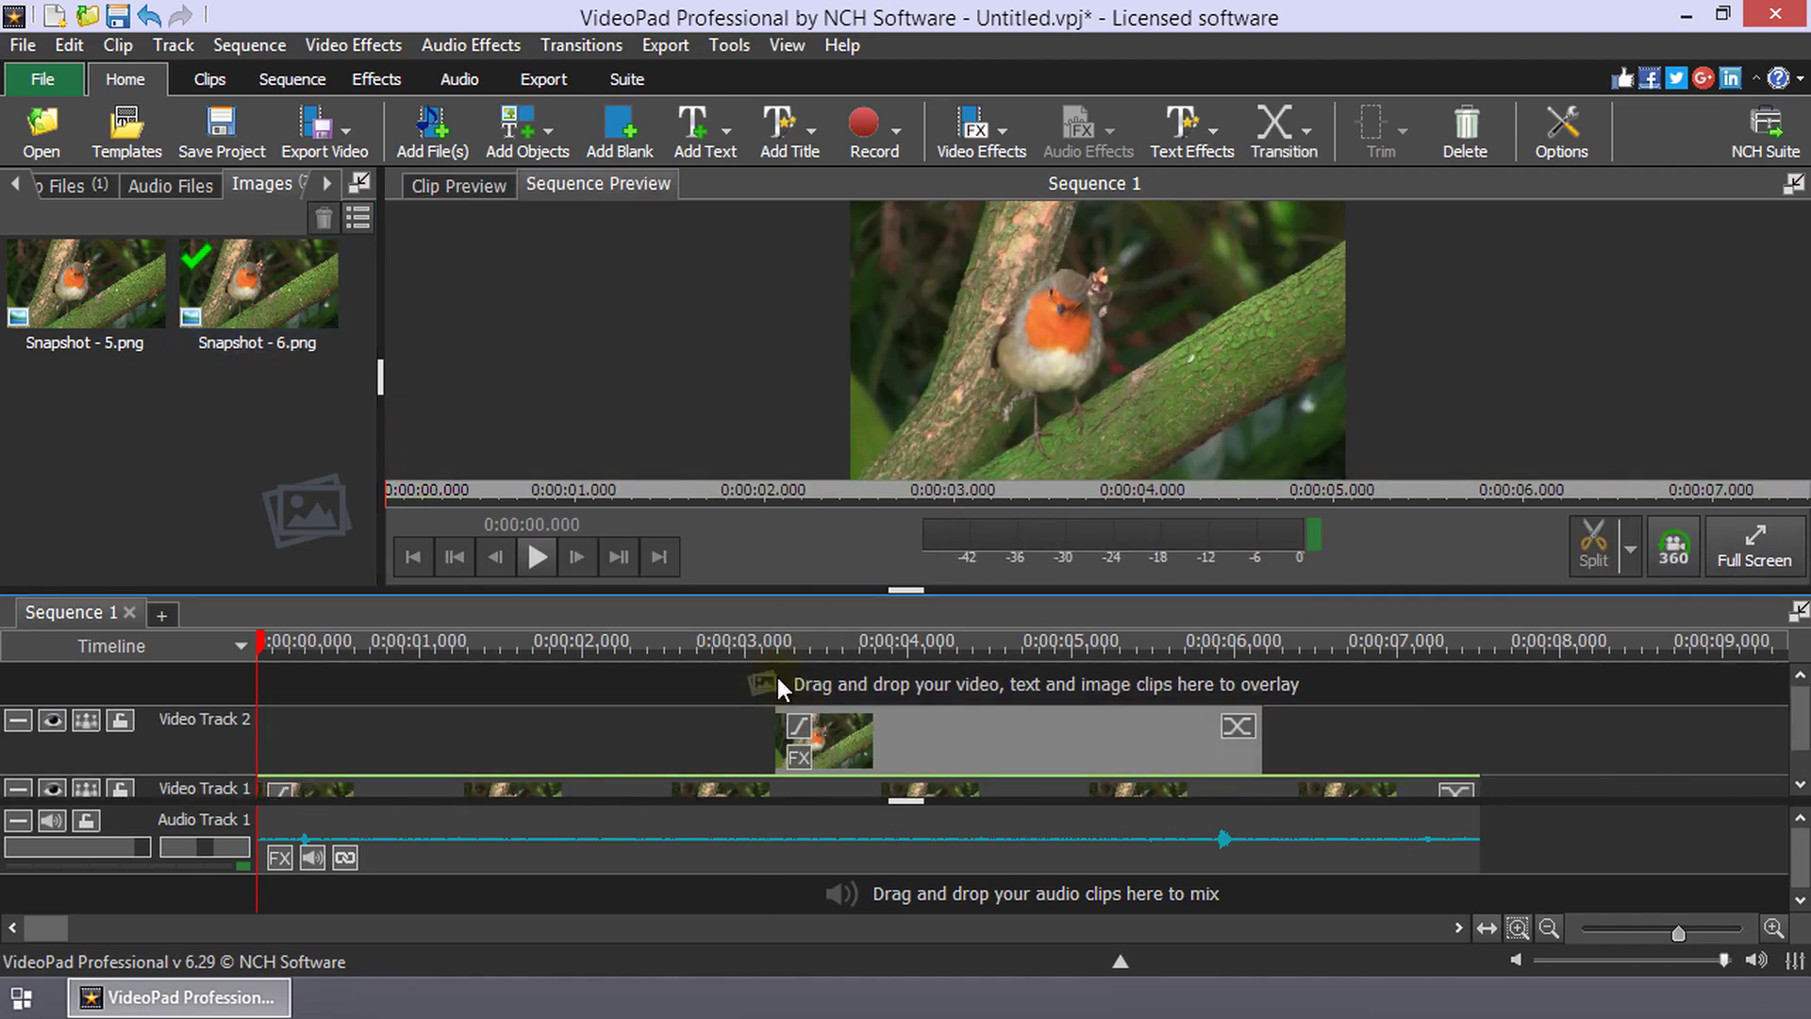